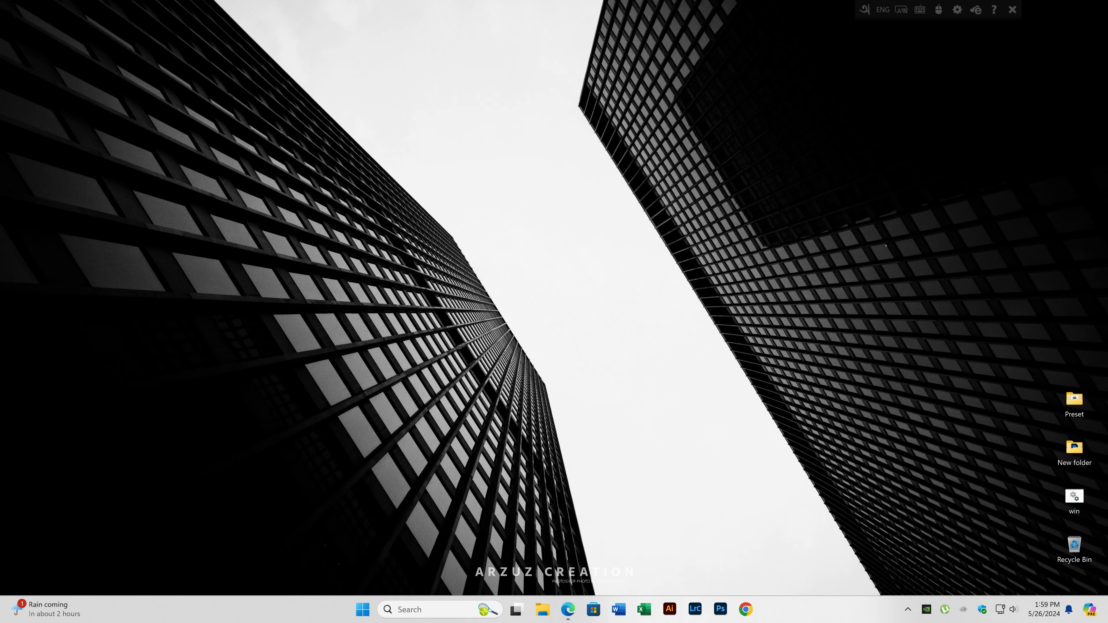
# - Refresh the desktop twice from its right-click menu
pyautogui.rightClick(717, 381)
pyautogui.click(750, 415)
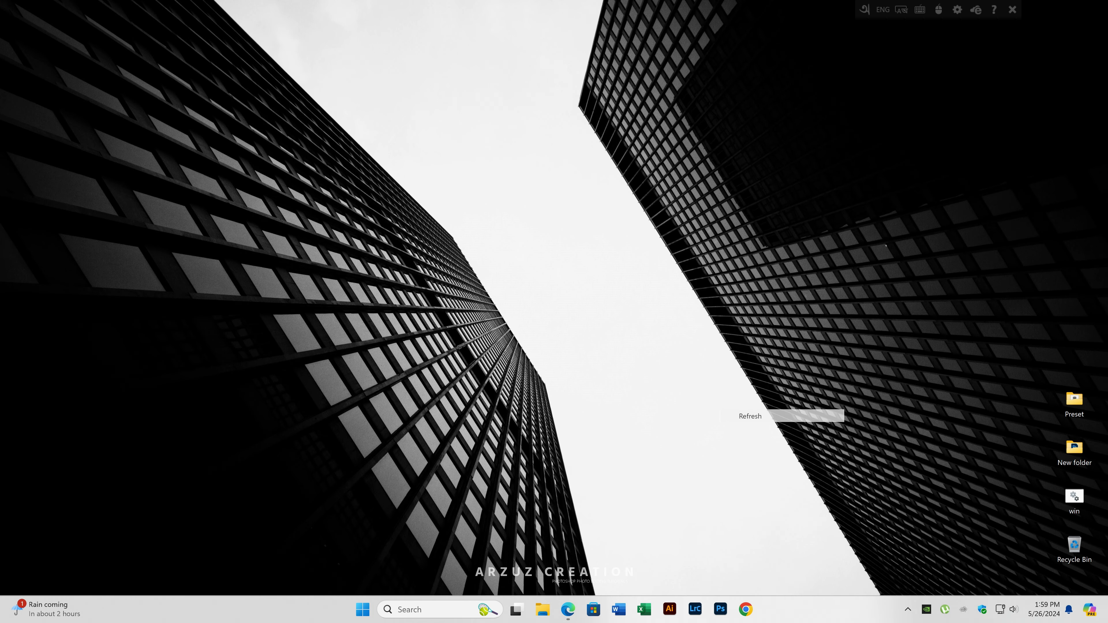
pyautogui.rightClick(648, 352)
pyautogui.click(759, 384)
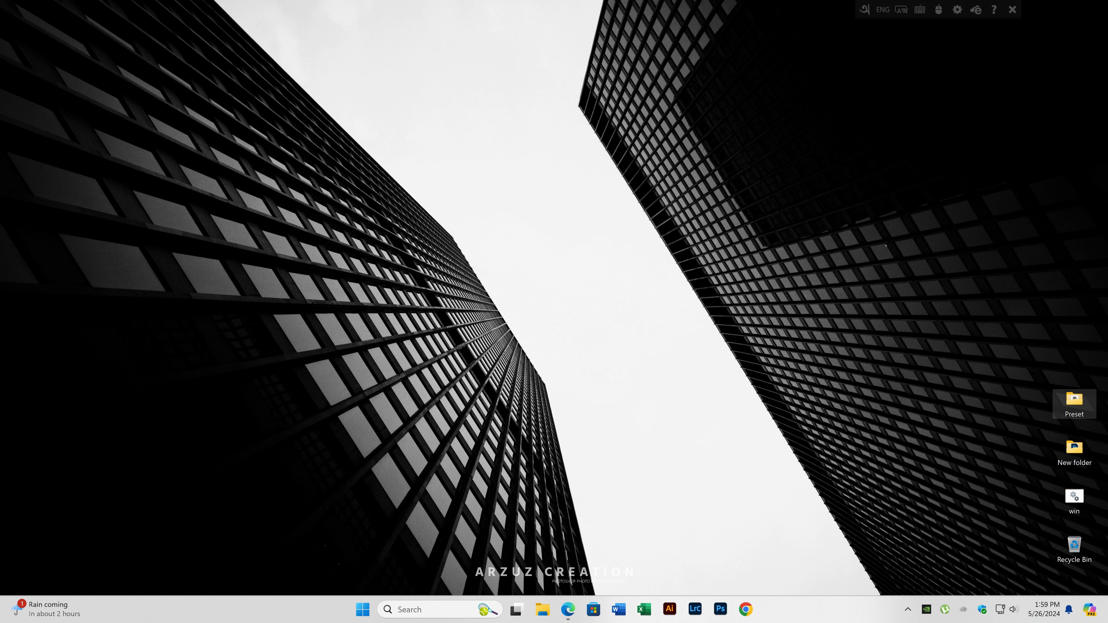
# - Copy all ten Portrait Edit Preset .xmp files from the Preset folder
pyautogui.doubleClick(1074, 402)
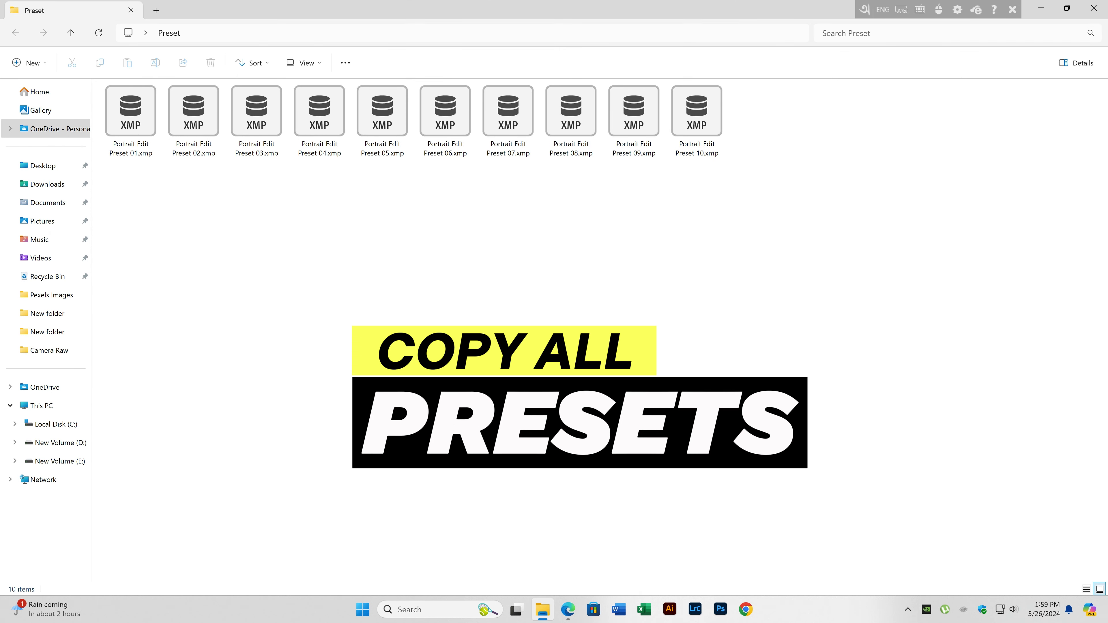
pyautogui.moveTo(732, 348); pyautogui.dragTo(130, 116)
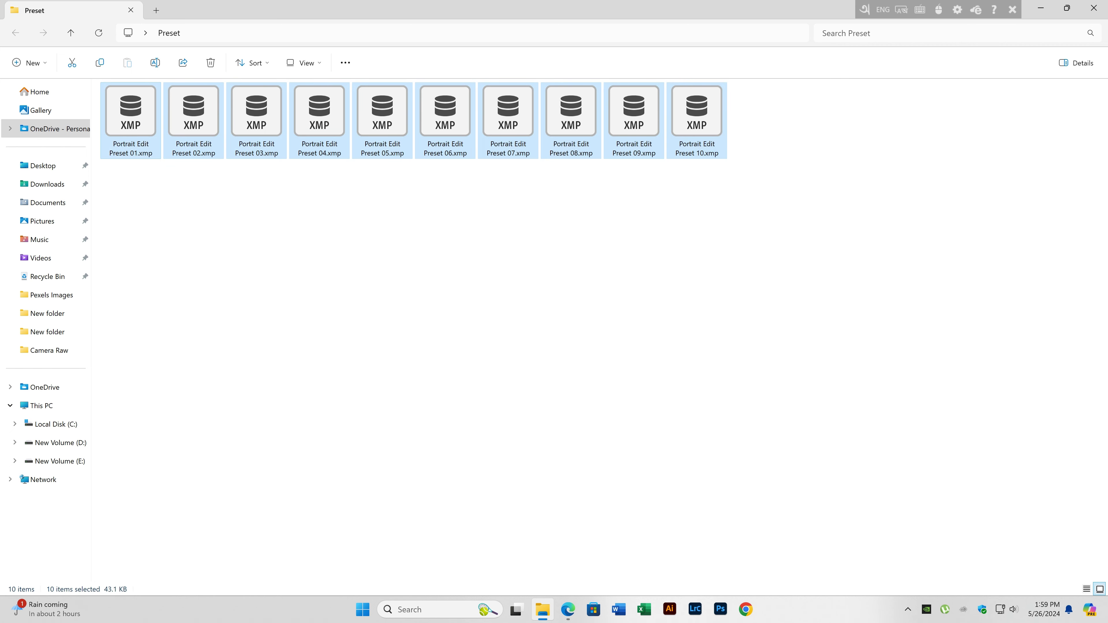
pyautogui.rightClick(133, 114)
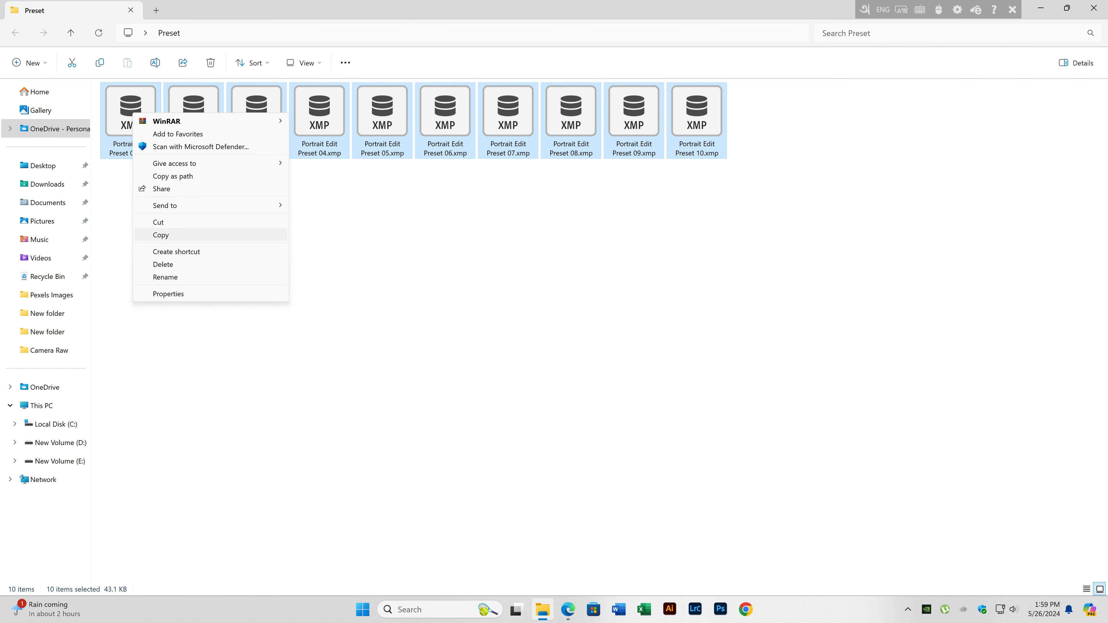
pyautogui.click(160, 235)
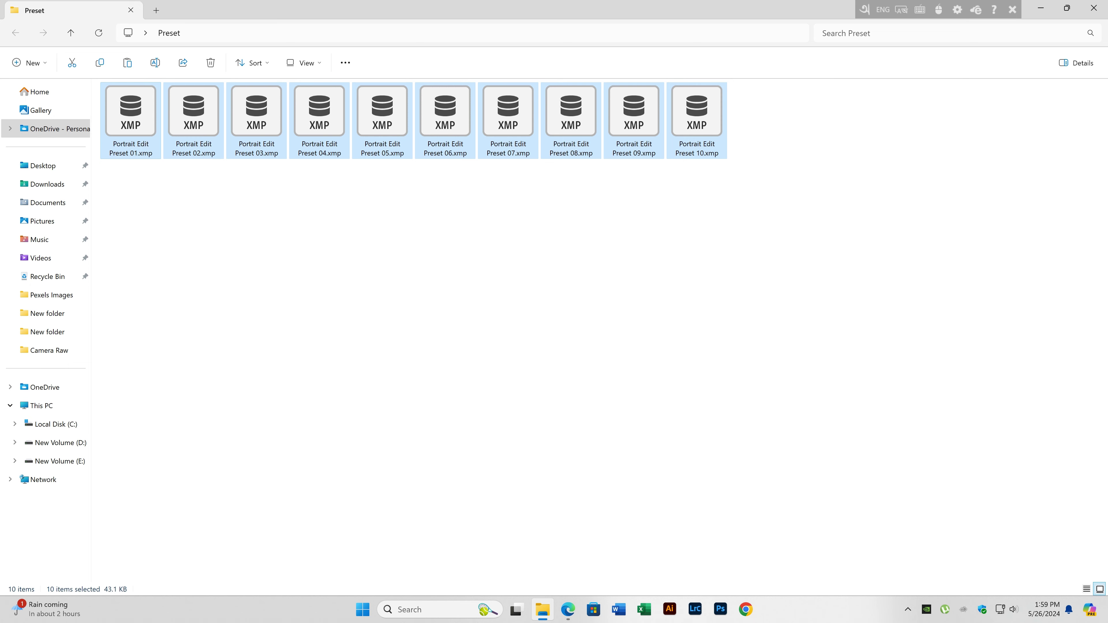
pyautogui.press('Escape')
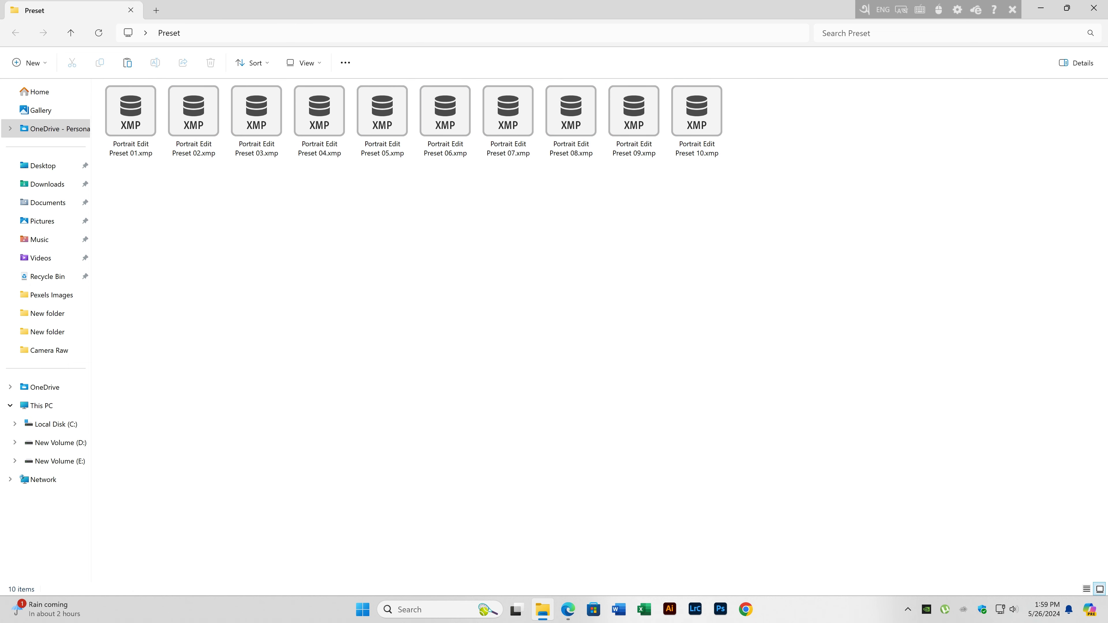
# - Close the Preset window and open C:\Users in a new File Explorer window
pyautogui.click(1094, 8)
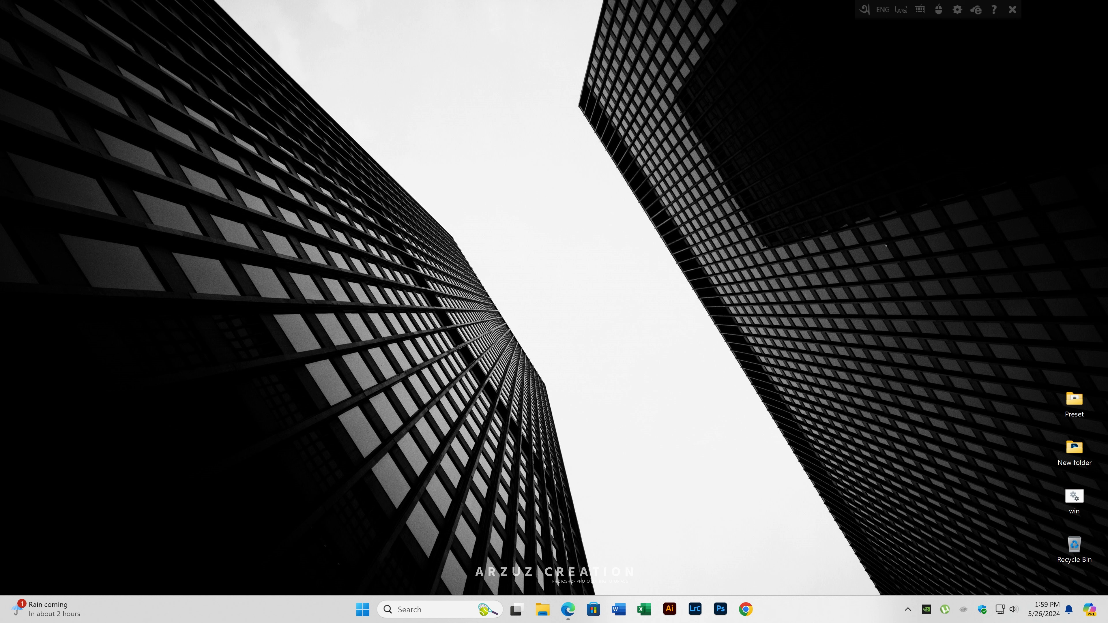
pyautogui.click(542, 610)
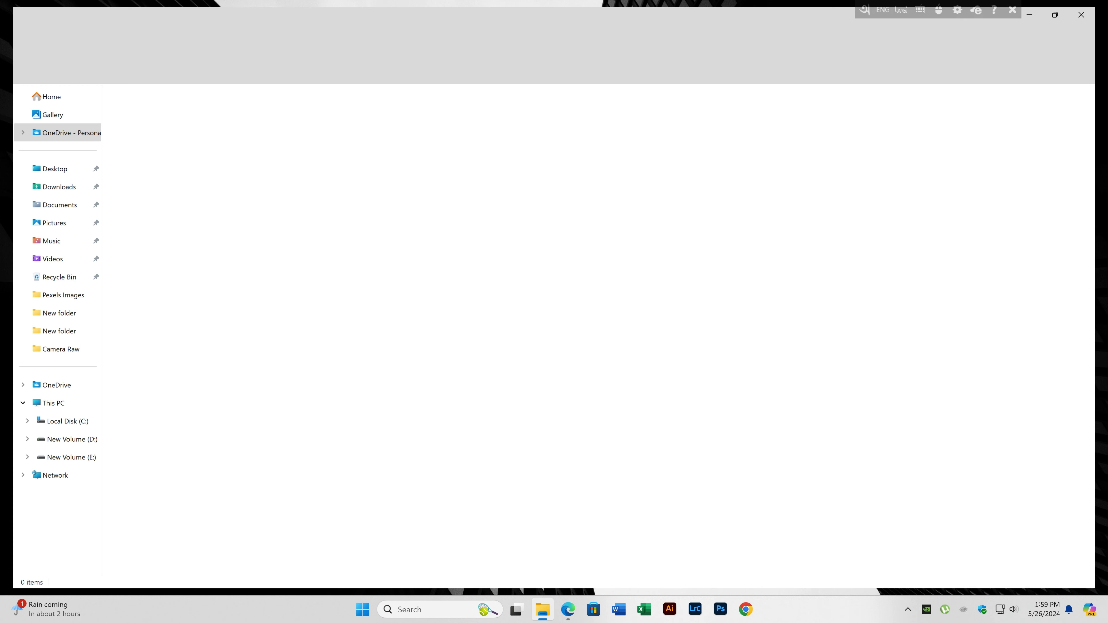
pyautogui.click(41, 406)
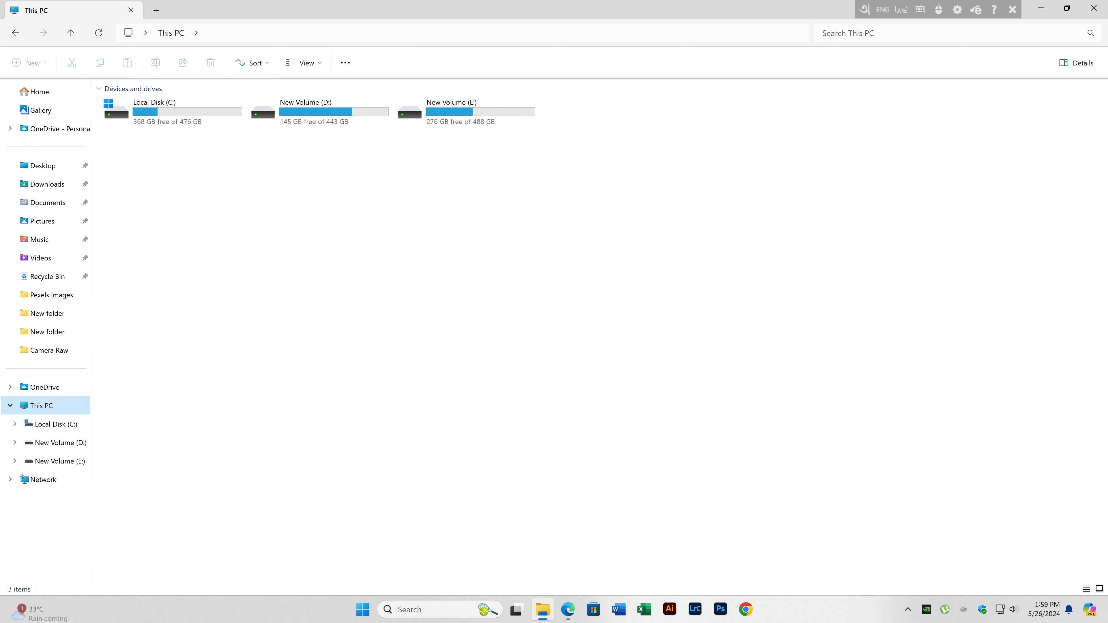
pyautogui.doubleClick(170, 111)
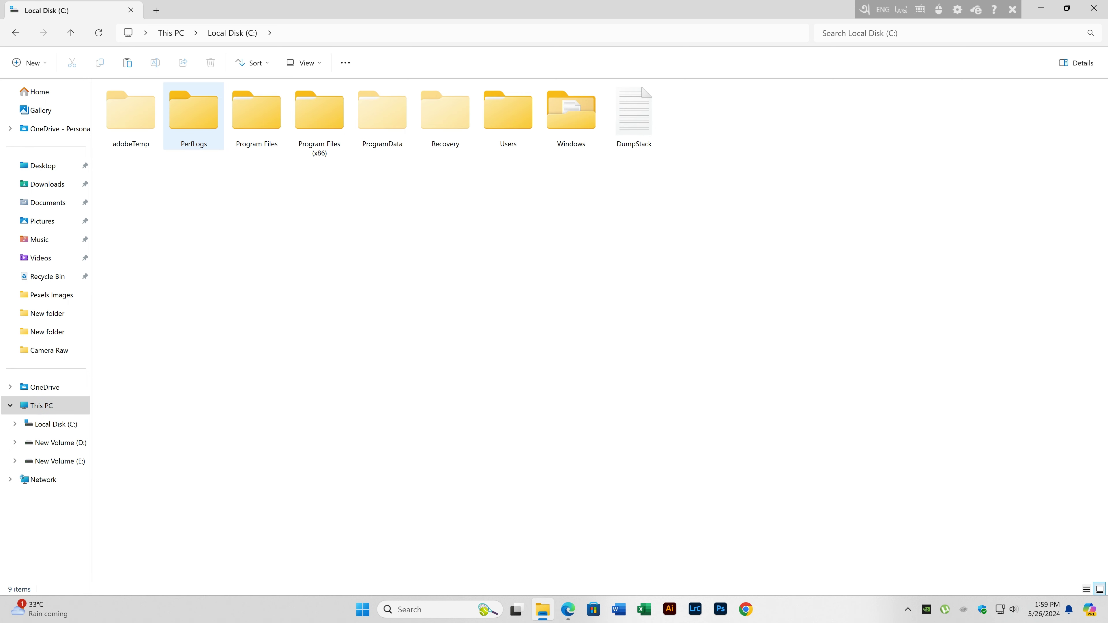
pyautogui.doubleClick(508, 112)
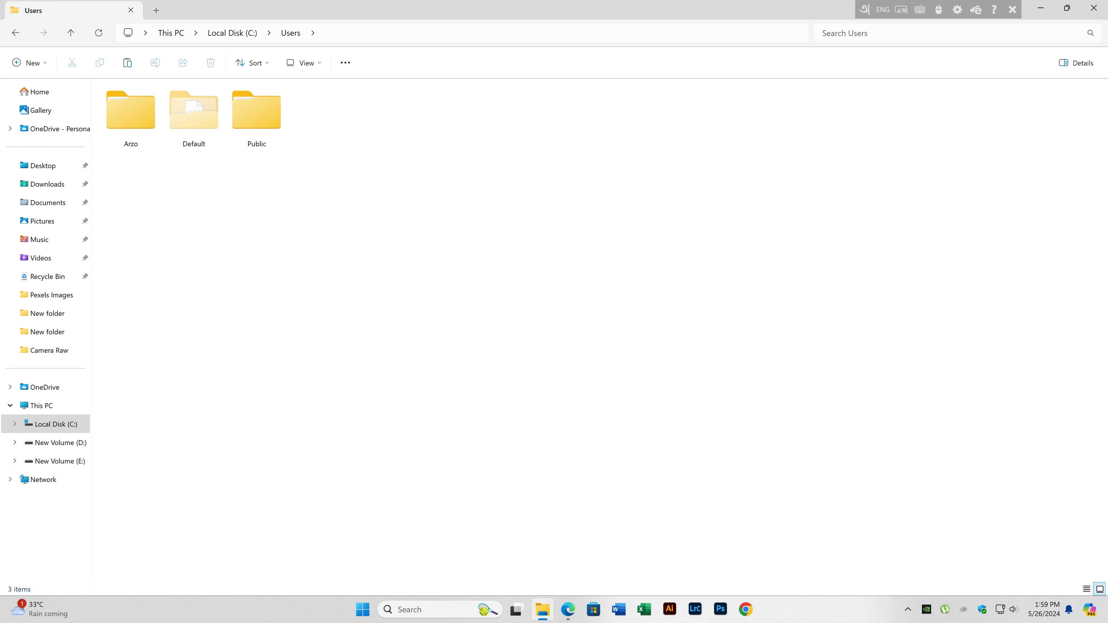
# - Browse through the user profile's AppData\Roaming\Adobe\CameraRaw to the Settings folder
pyautogui.doubleClick(130, 113)
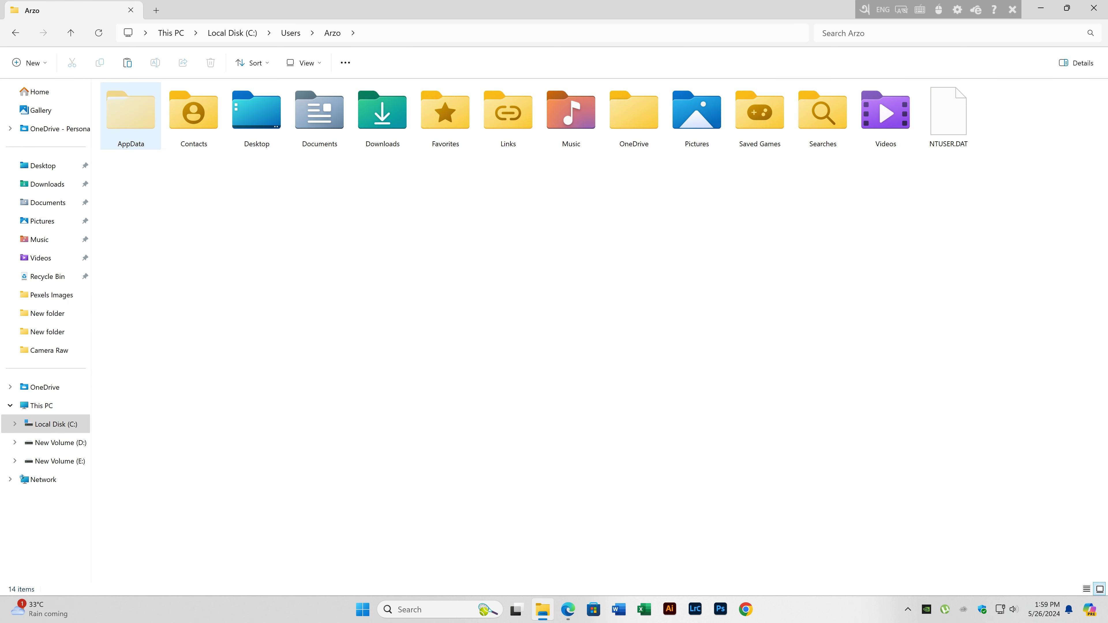
pyautogui.doubleClick(131, 114)
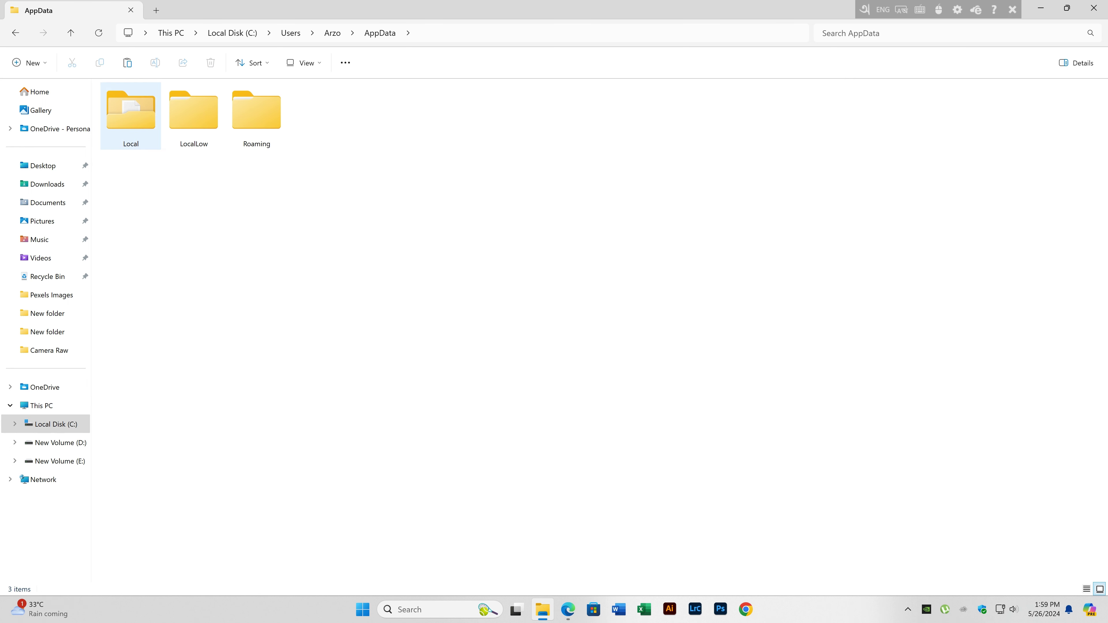
pyautogui.doubleClick(257, 113)
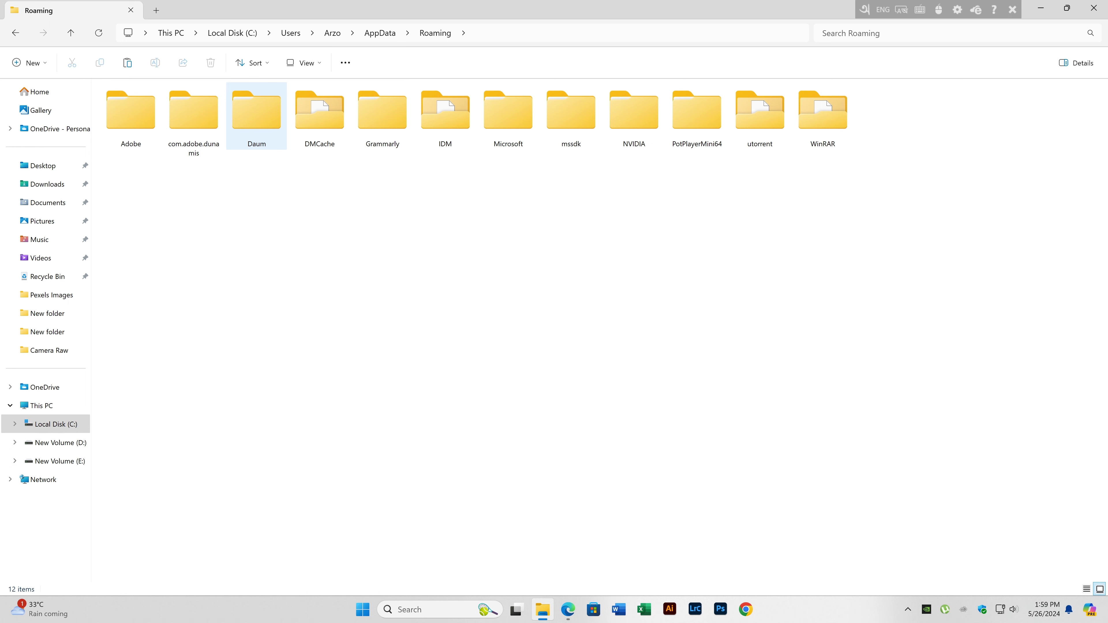
pyautogui.doubleClick(130, 114)
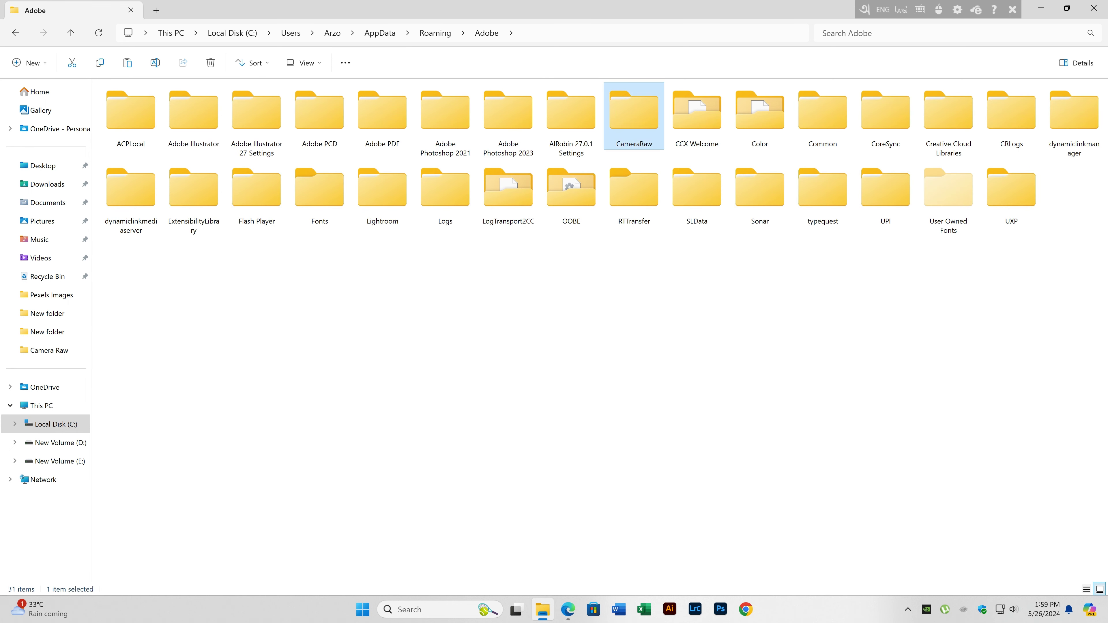
pyautogui.doubleClick(633, 114)
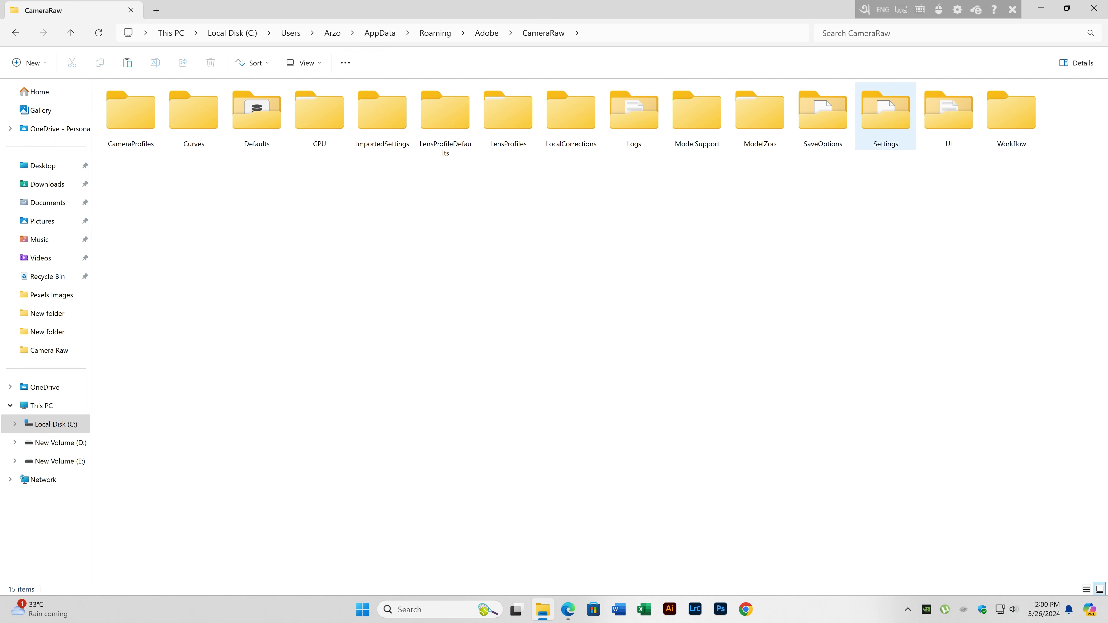
pyautogui.doubleClick(886, 114)
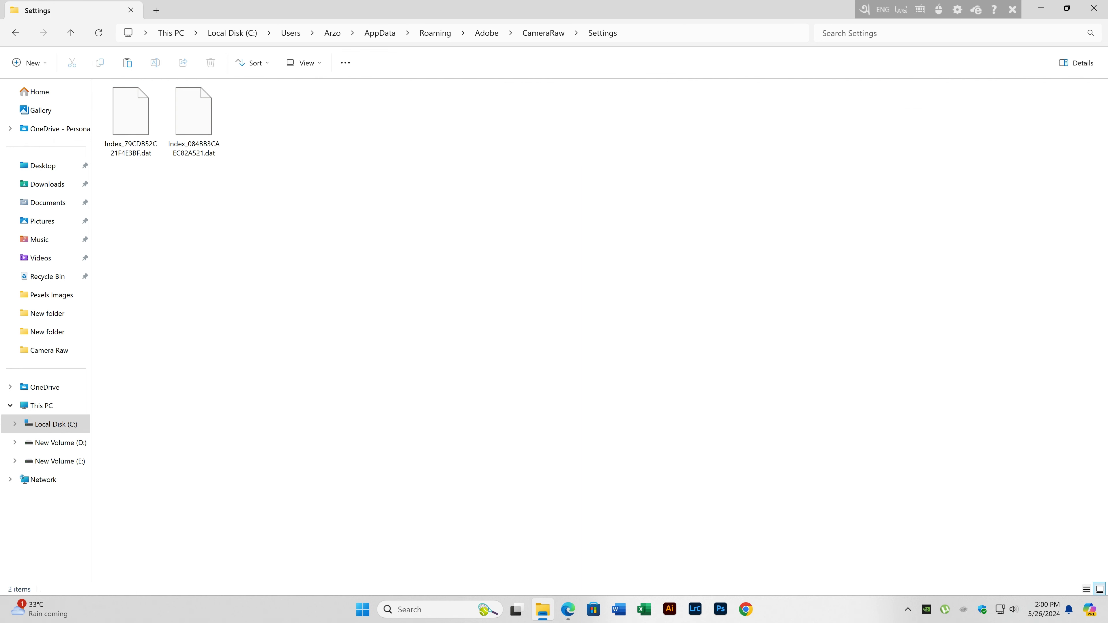
# - Paste the ten preset .xmp files into Settings, check them, and close File Explorer
pyautogui.rightClick(880, 141)
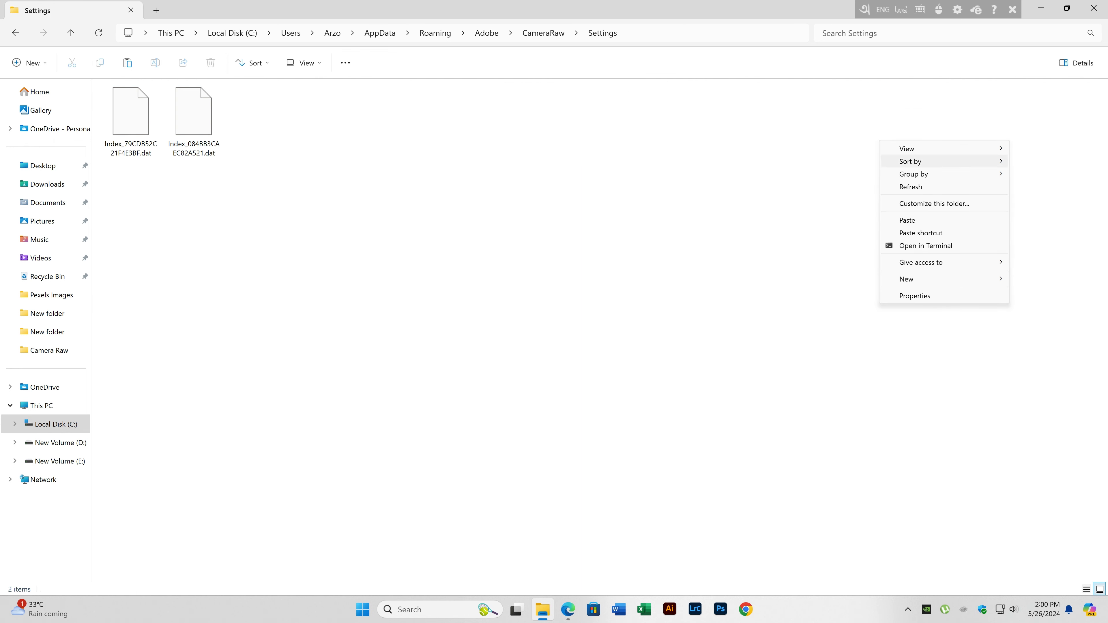
pyautogui.click(908, 220)
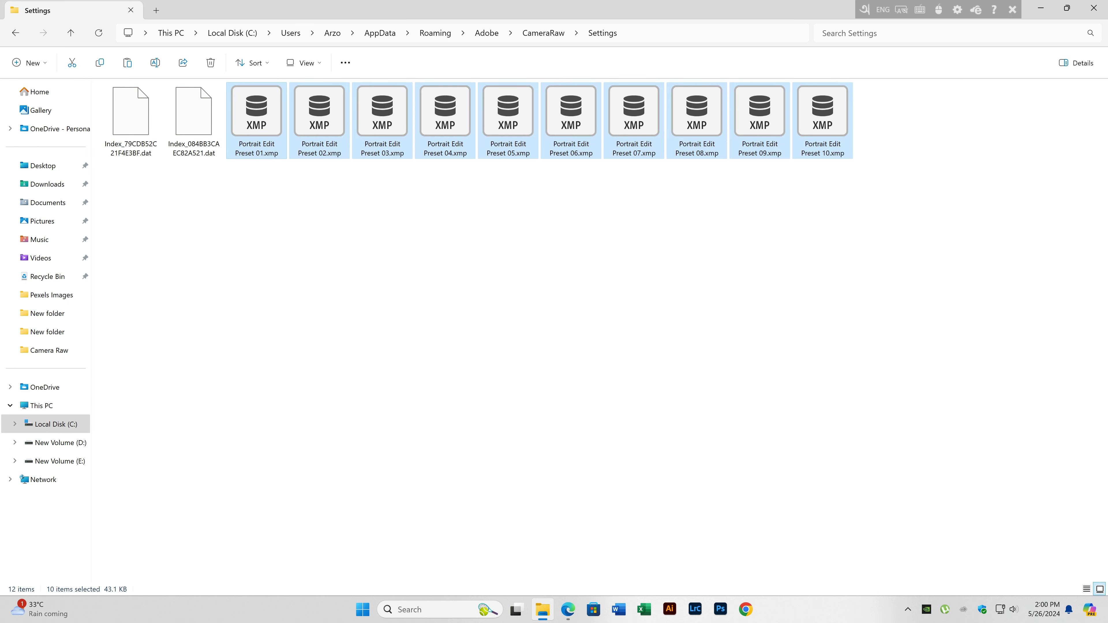
pyautogui.click(908, 220)
pyautogui.moveTo(919, 216); pyautogui.dragTo(226, 115)
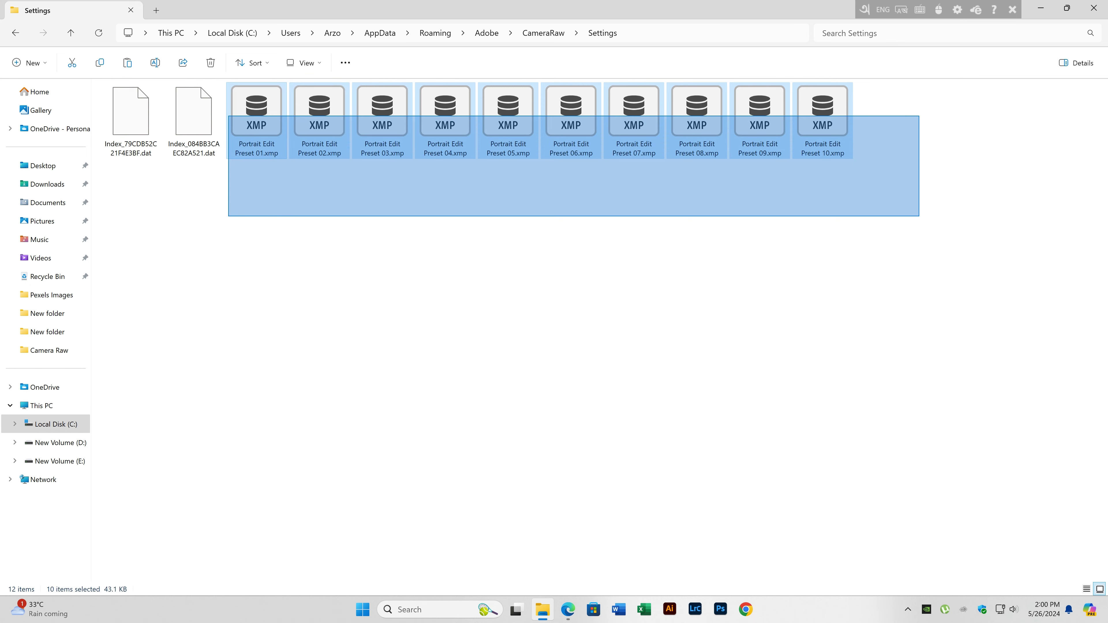
pyautogui.click(908, 220)
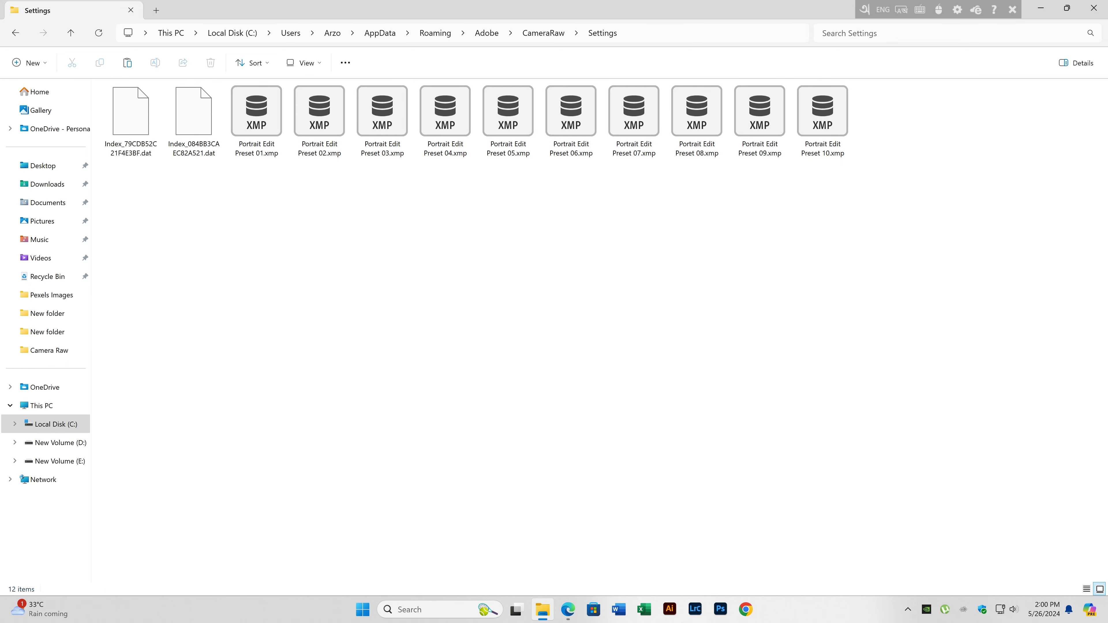
pyautogui.click(1093, 8)
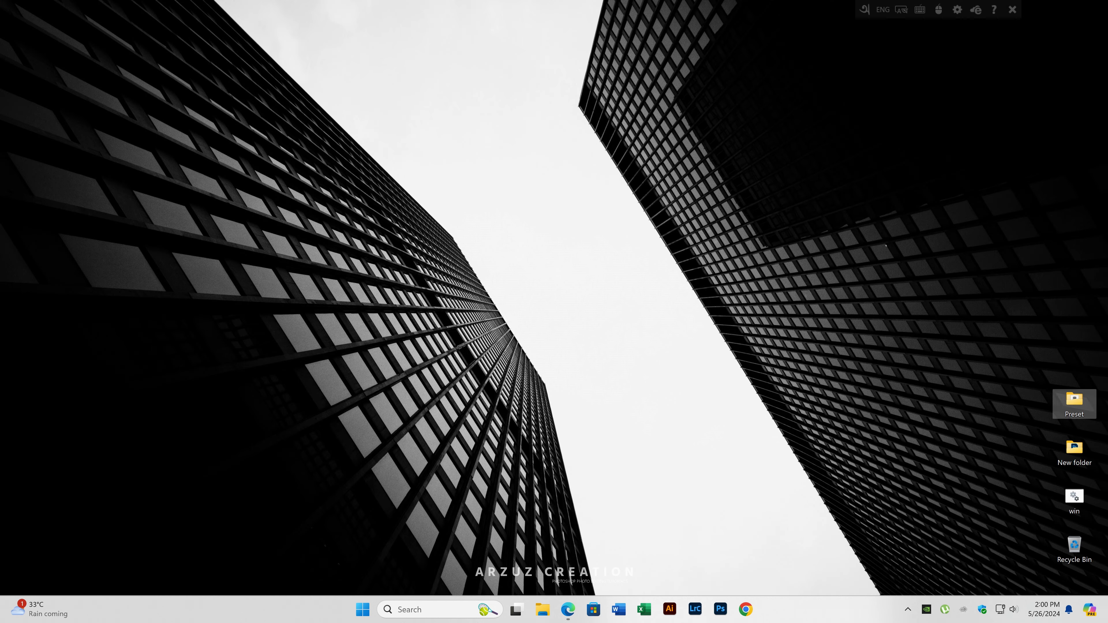
# - Launch Photoshop and open the recent file pexels-arman-heidary-15253116.jpg
pyautogui.rightClick(811, 159)
pyautogui.click(842, 192)
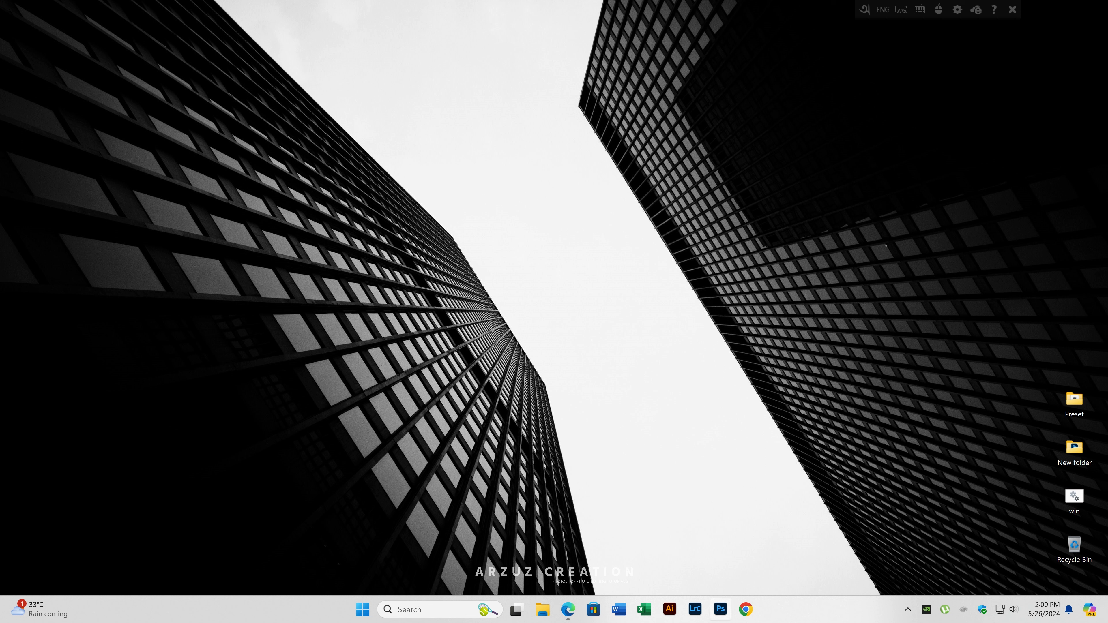
pyautogui.click(721, 608)
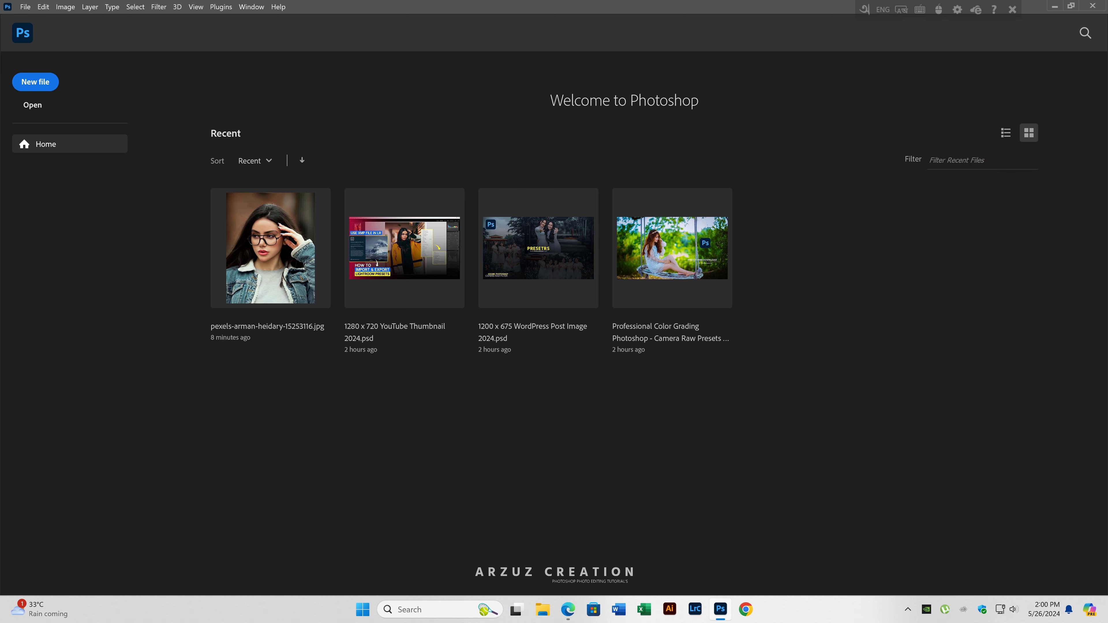
pyautogui.click(271, 248)
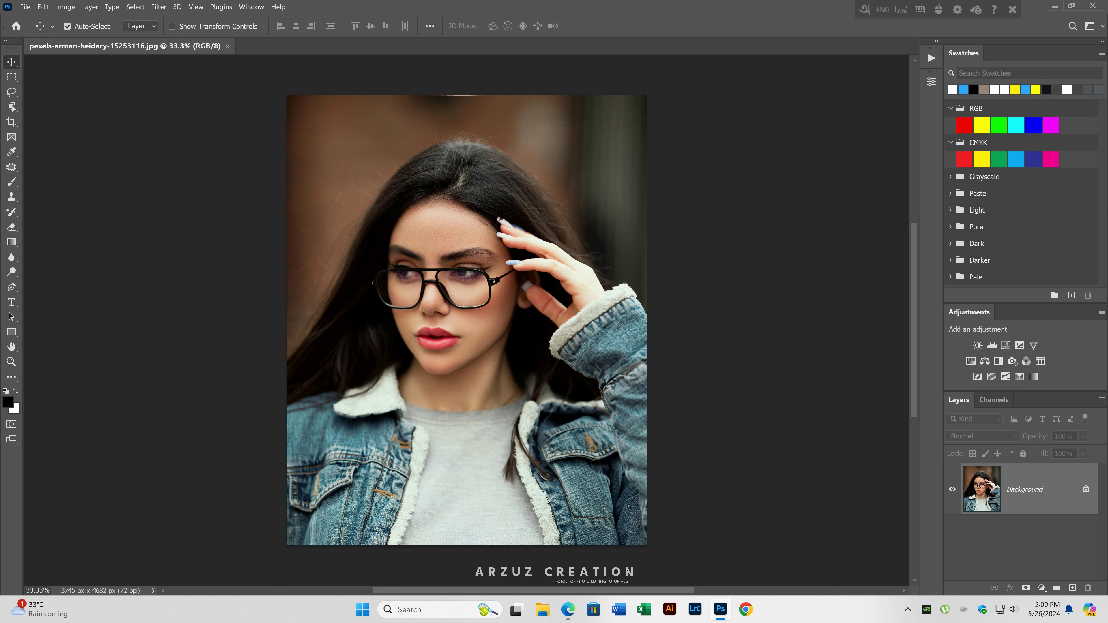
# - Duplicate the Background layer and name the copy 'Portrait Edit Preset Apply'
pyautogui.hotkey('ctrl', 'j')
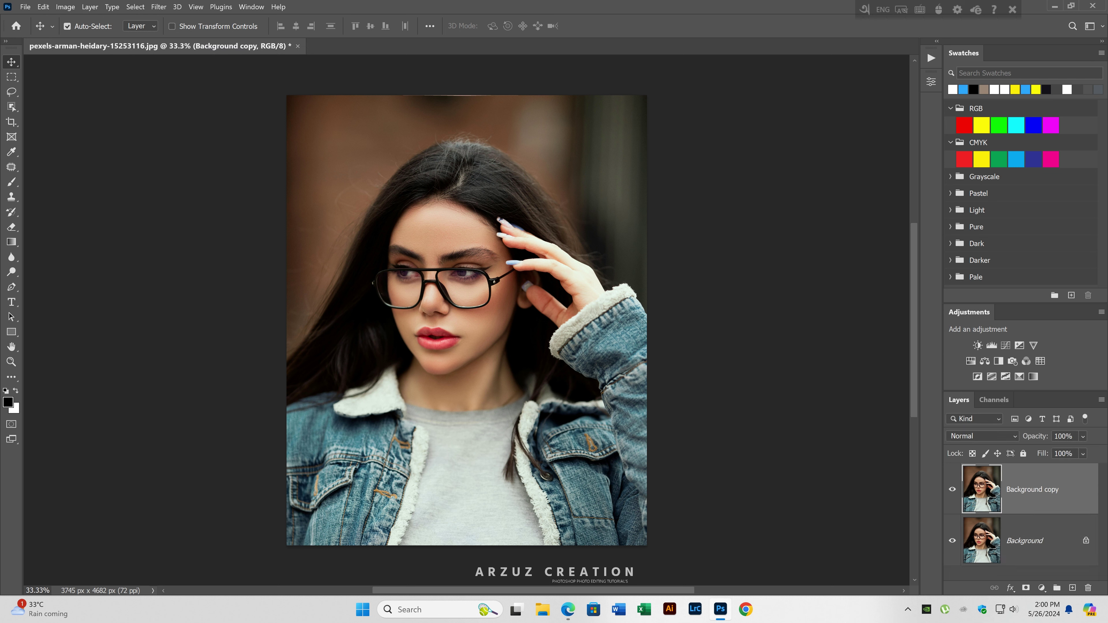
pyautogui.doubleClick(1032, 490)
pyautogui.write('Po')
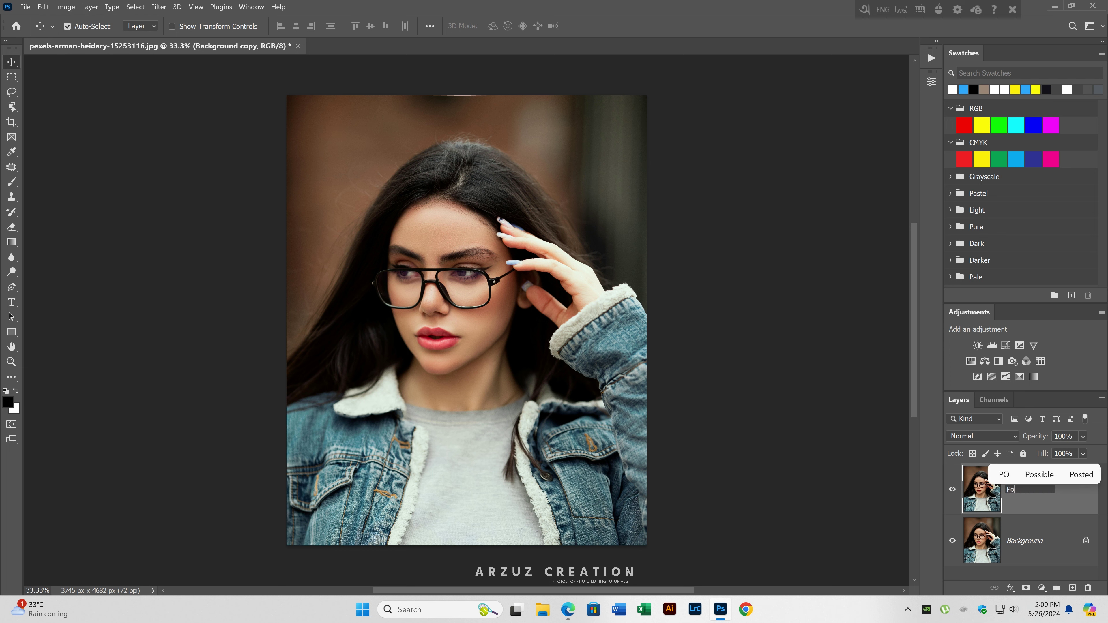
pyautogui.write('rtrait Edi')
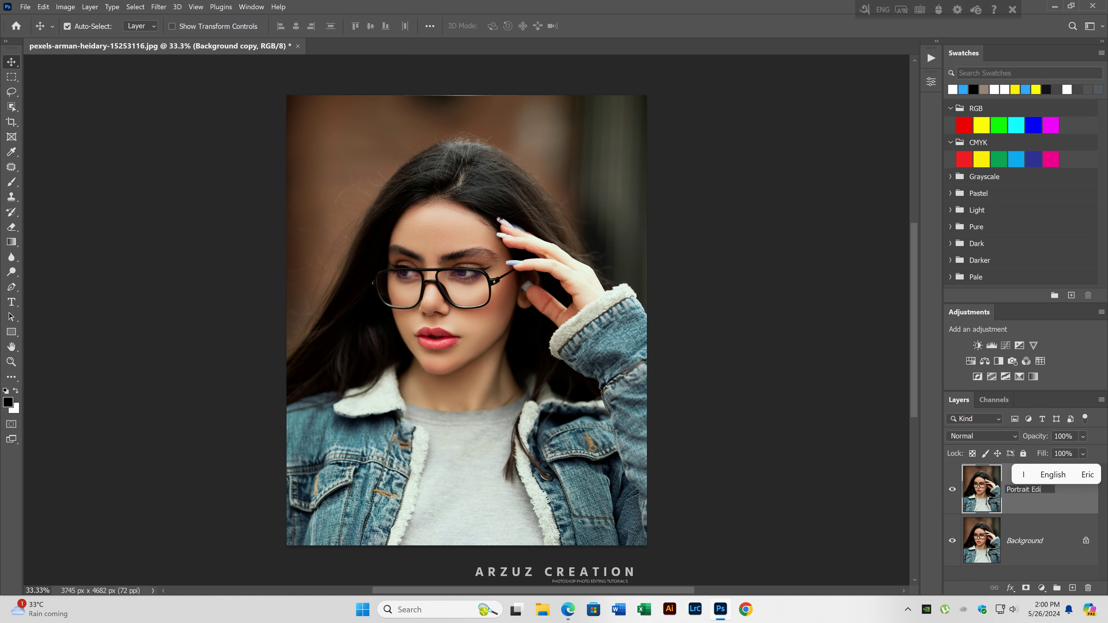
pyautogui.write('t ')
pyautogui.write('Preset')
pyautogui.write(' Apply')
pyautogui.press('Return')
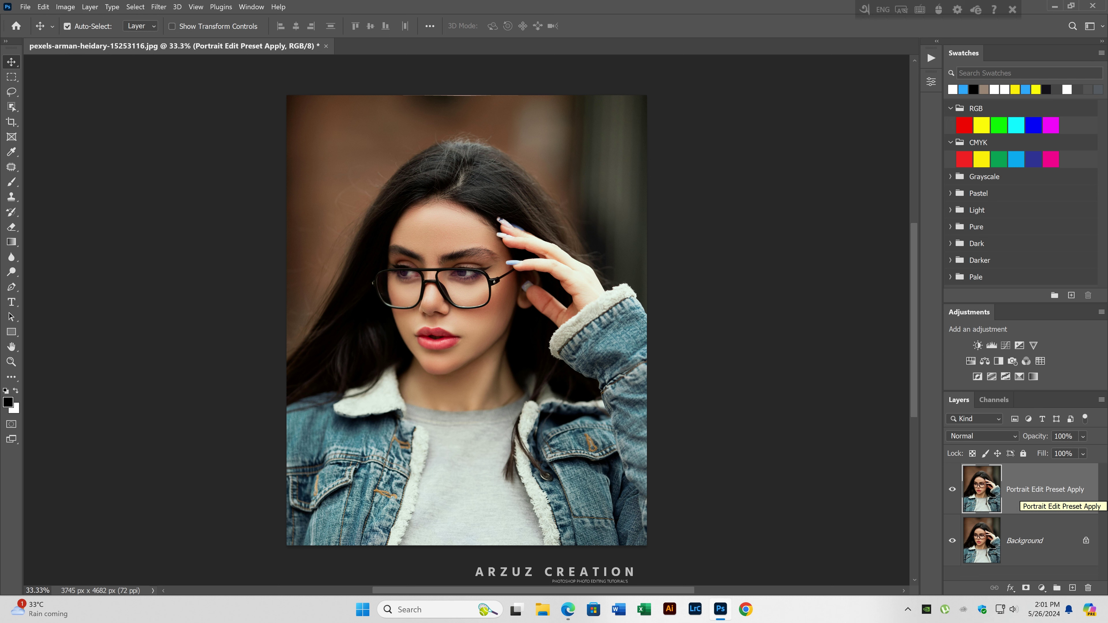
# - Apply User Preset 'Portrait Edit Preset 01' in the Camera Raw Filter
pyautogui.click(159, 6)
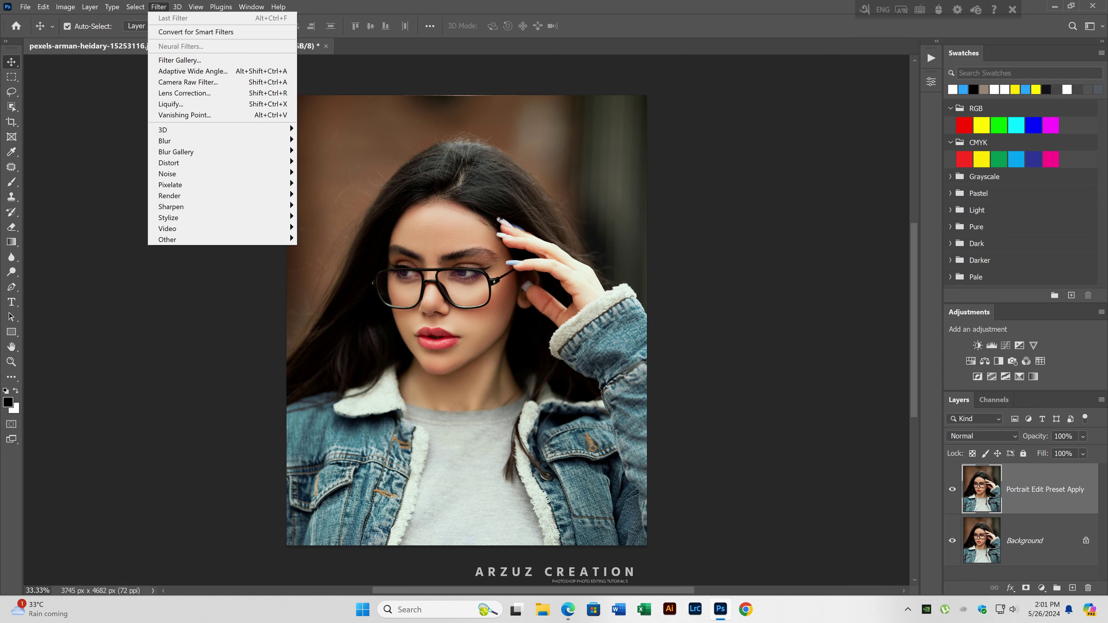
pyautogui.click(188, 82)
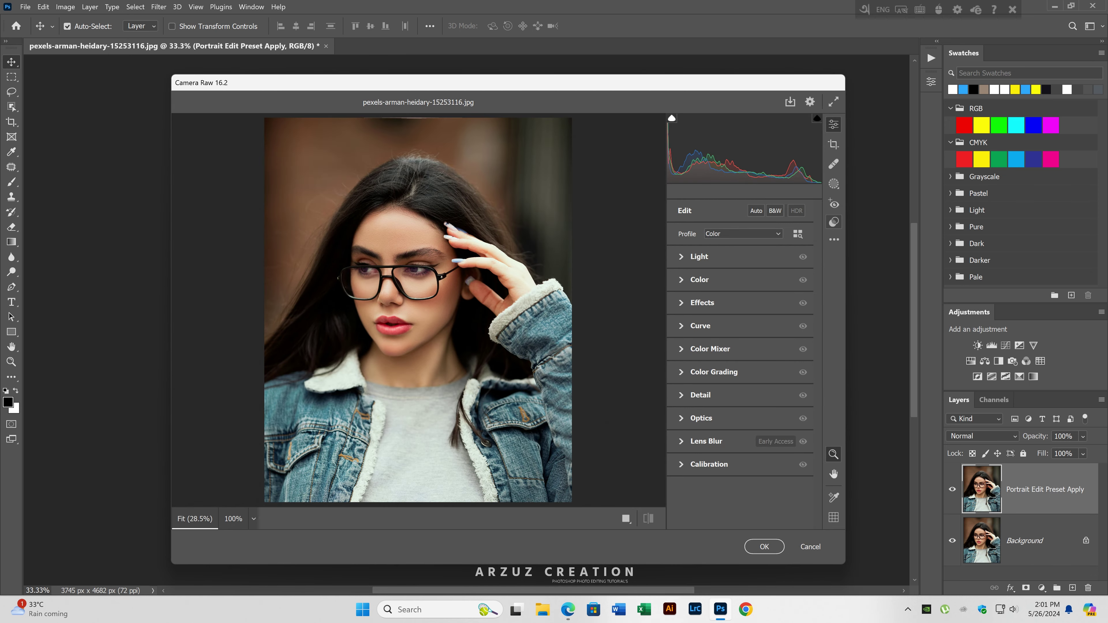
pyautogui.click(834, 222)
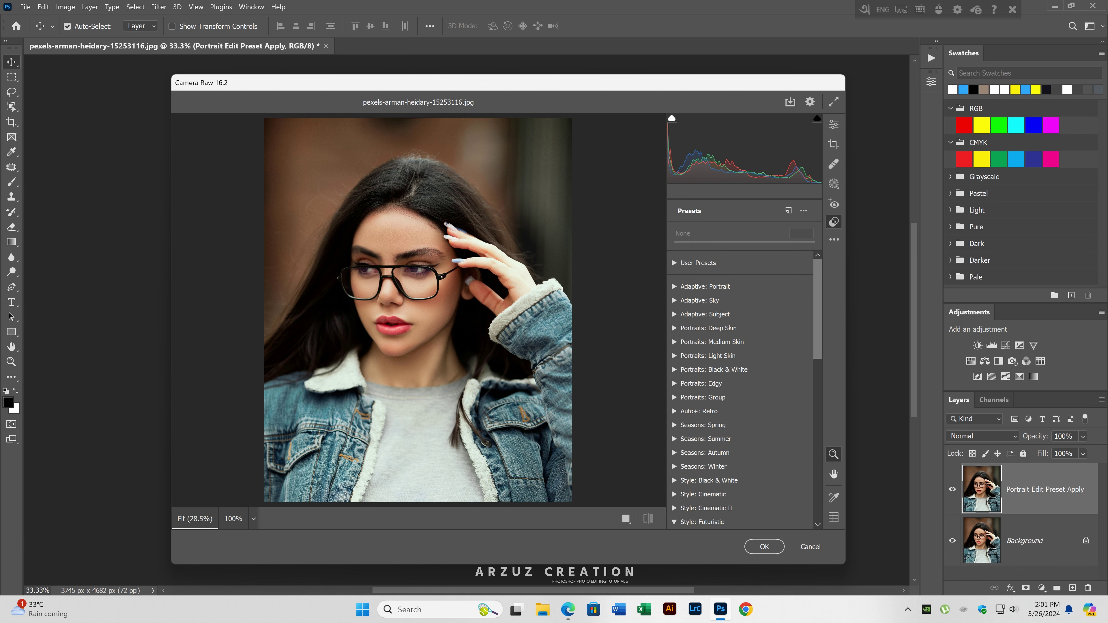
pyautogui.click(698, 263)
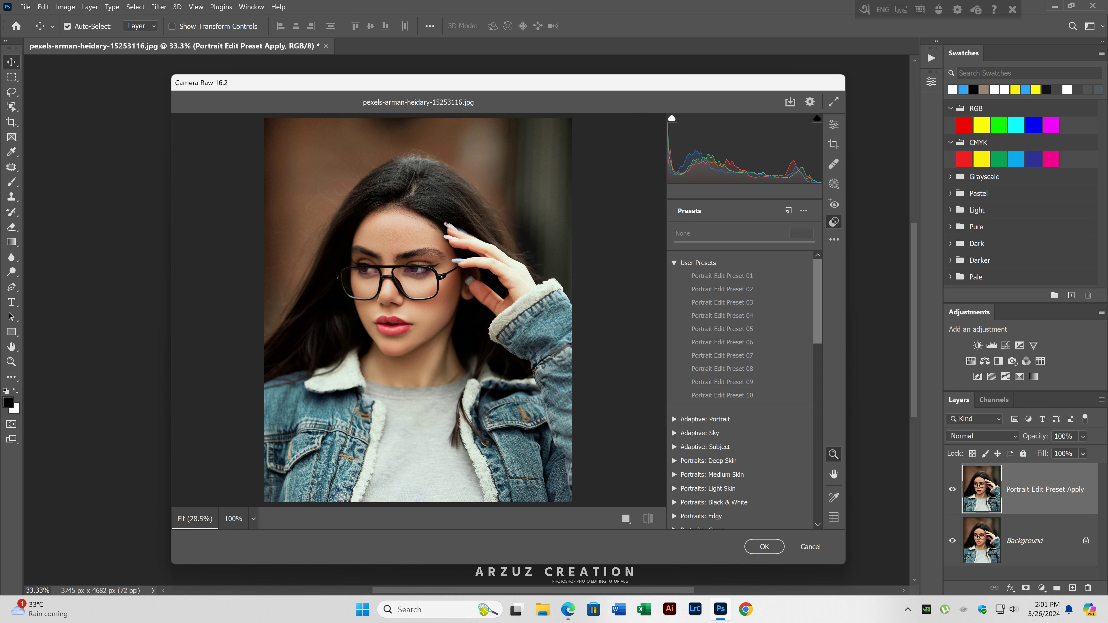
pyautogui.click(722, 275)
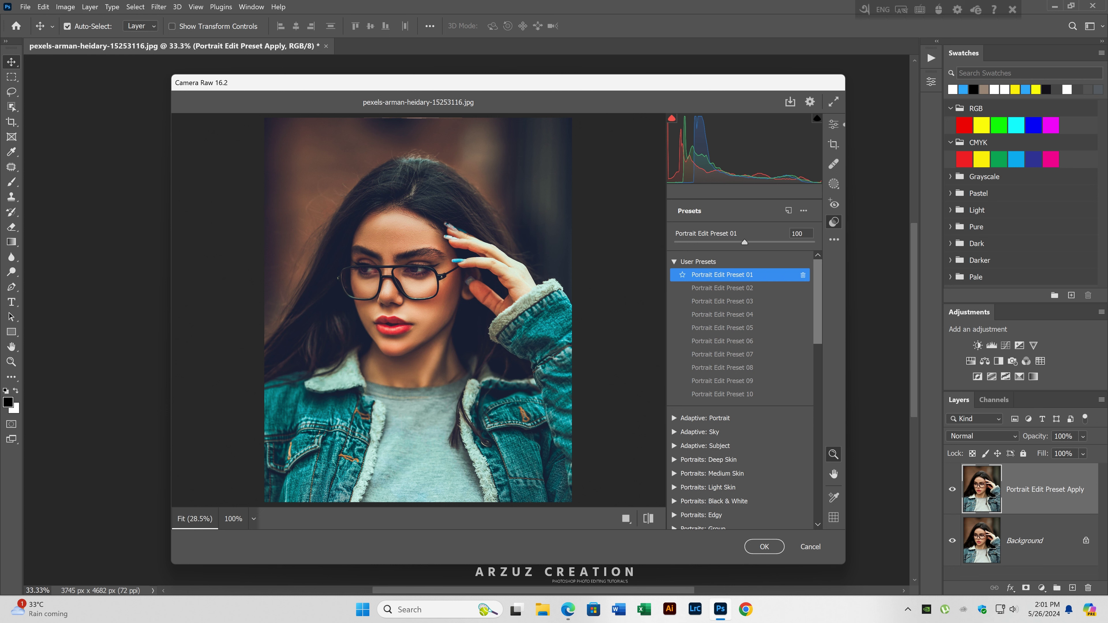
# - Preview presets 02 through 10, then reselect Portrait Edit Preset 01 and accept it
pyautogui.click(722, 288)
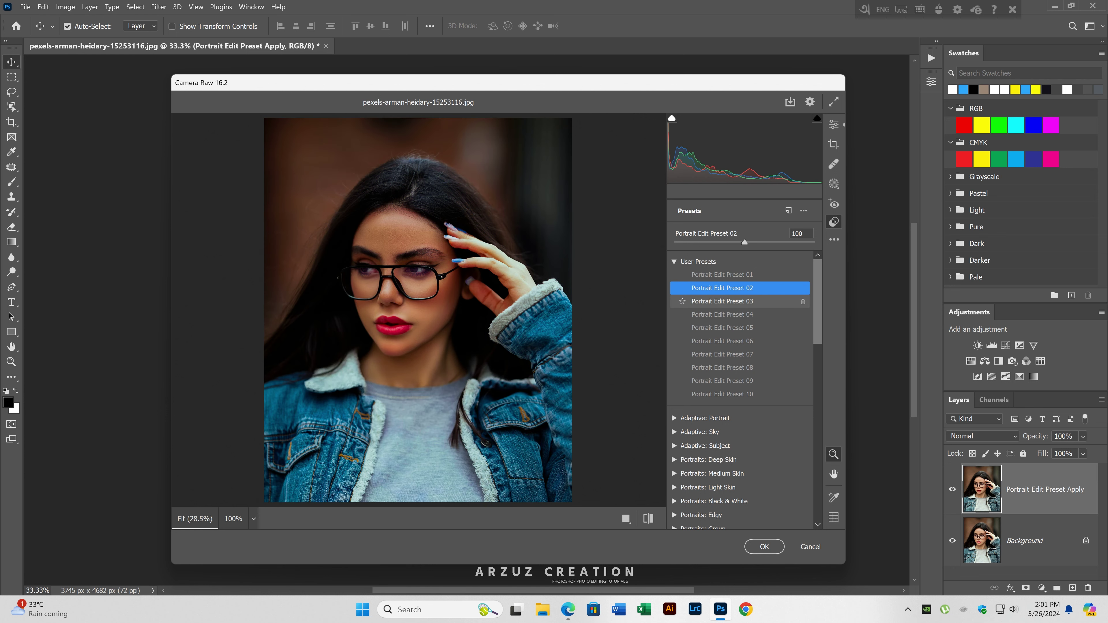
pyautogui.click(722, 302)
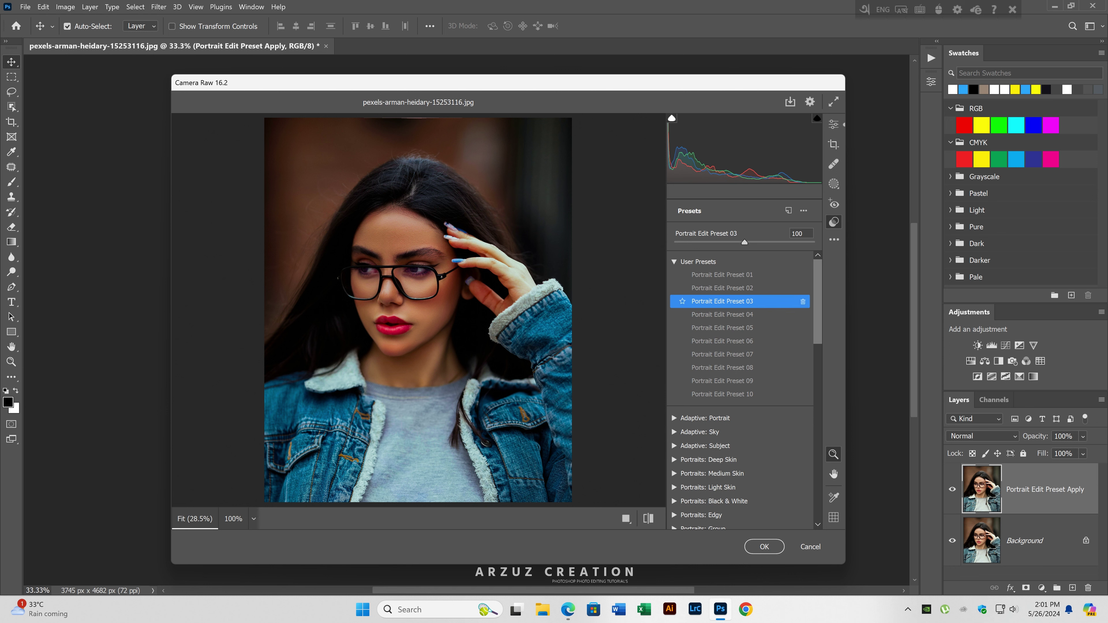
pyautogui.click(721, 315)
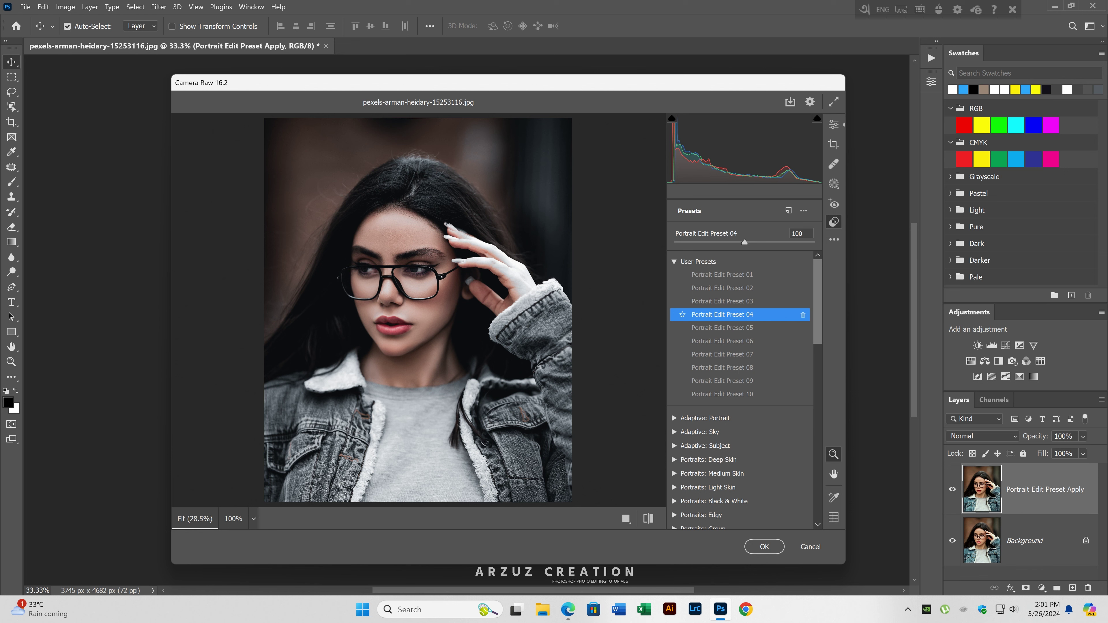
pyautogui.click(721, 328)
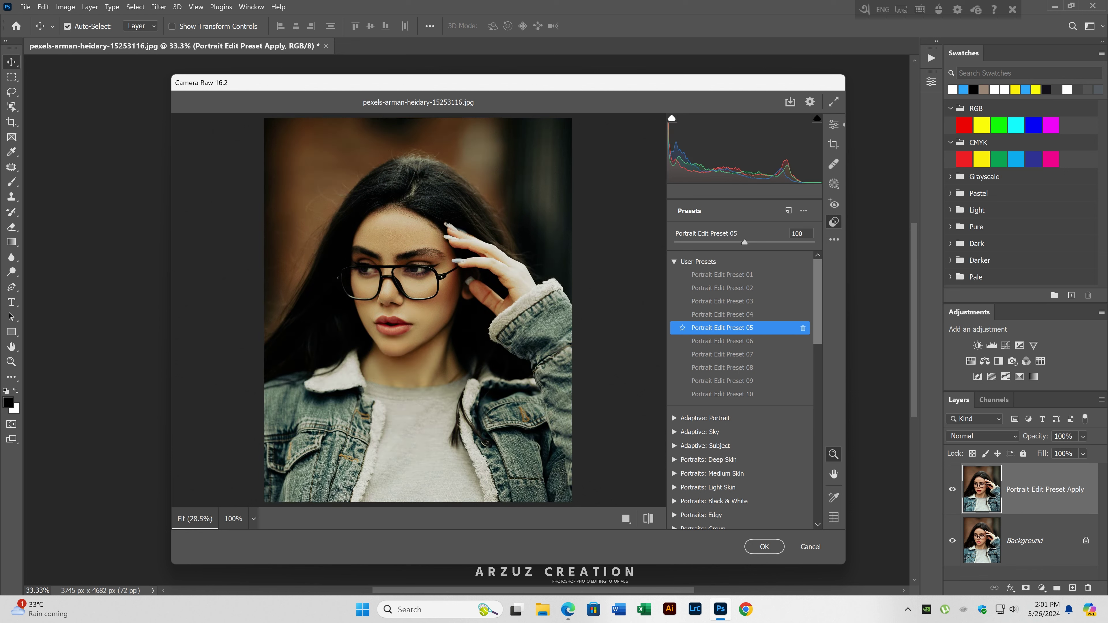
pyautogui.press('Down')
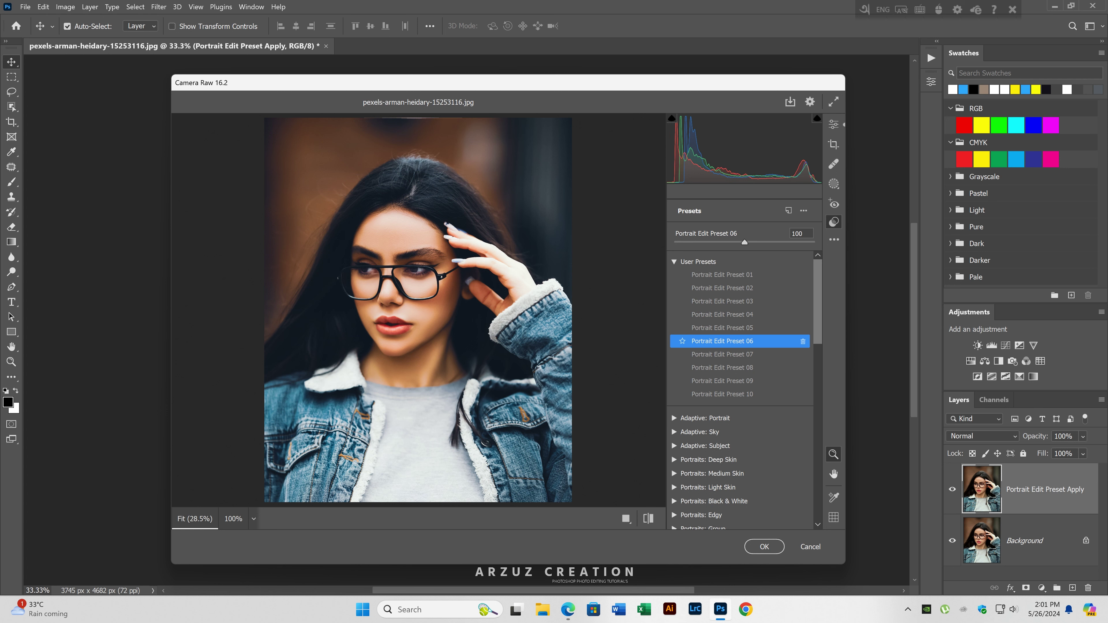
pyautogui.press('Down')
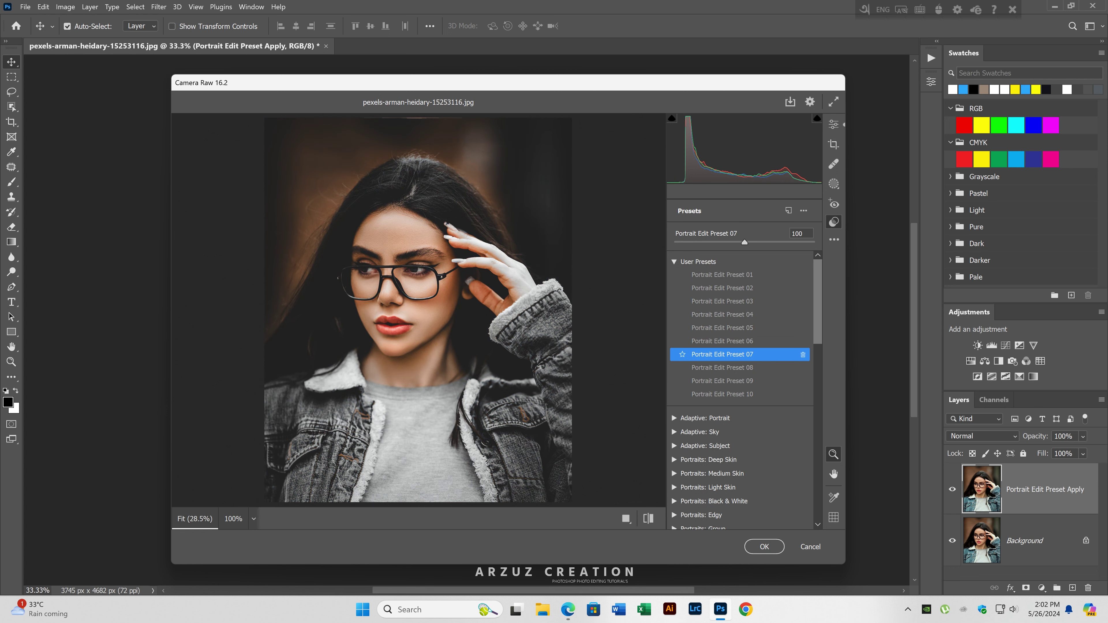
pyautogui.press('Down')
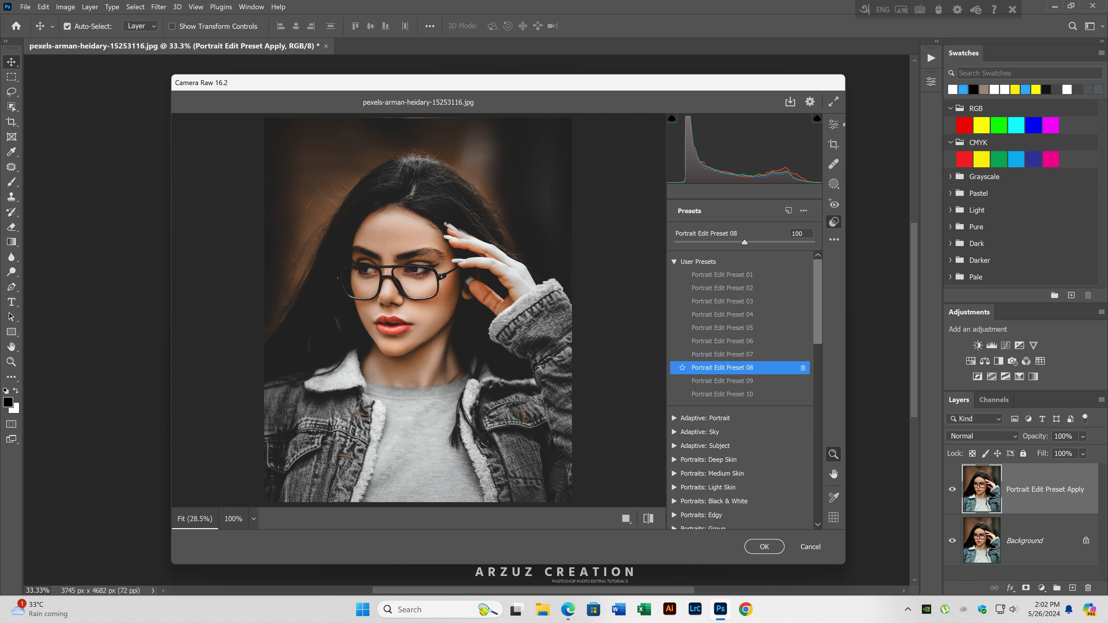
pyautogui.press('Down')
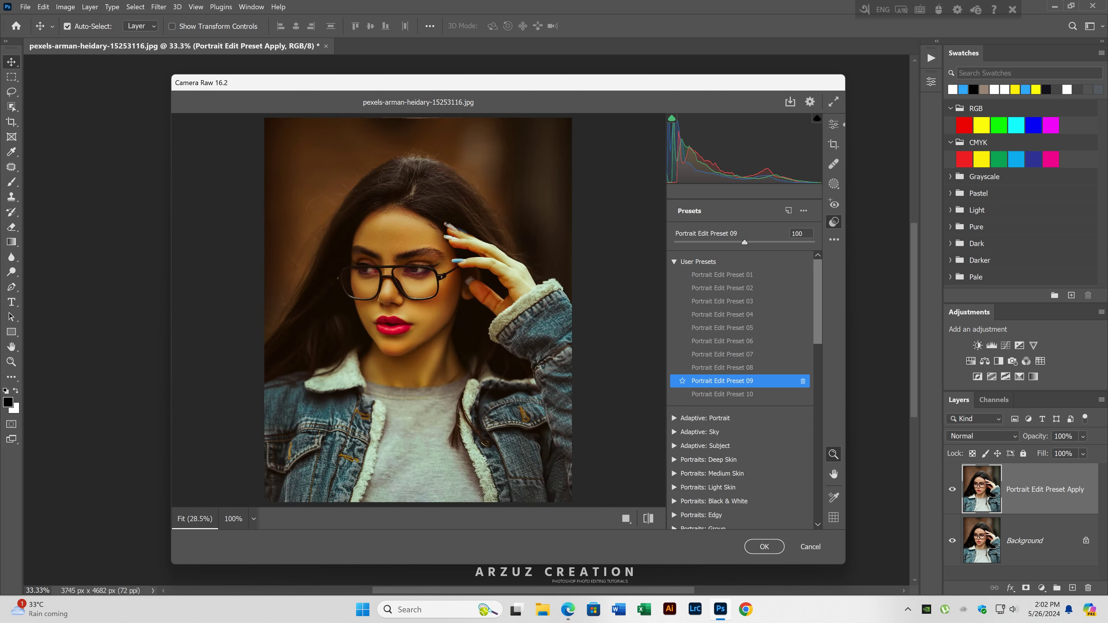
pyautogui.press('Down')
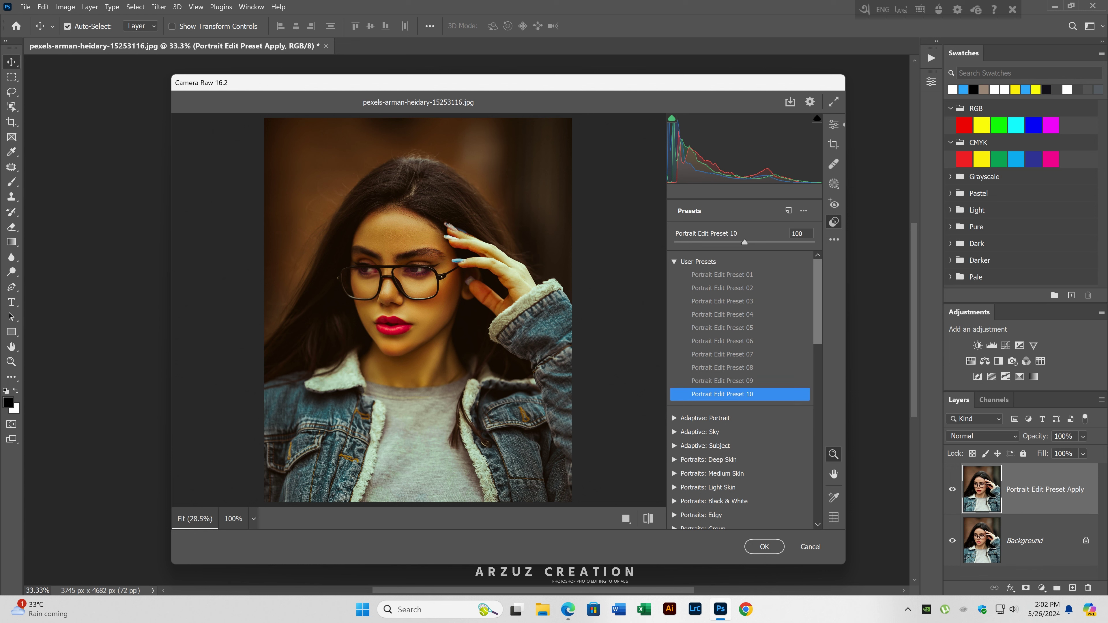
pyautogui.click(742, 274)
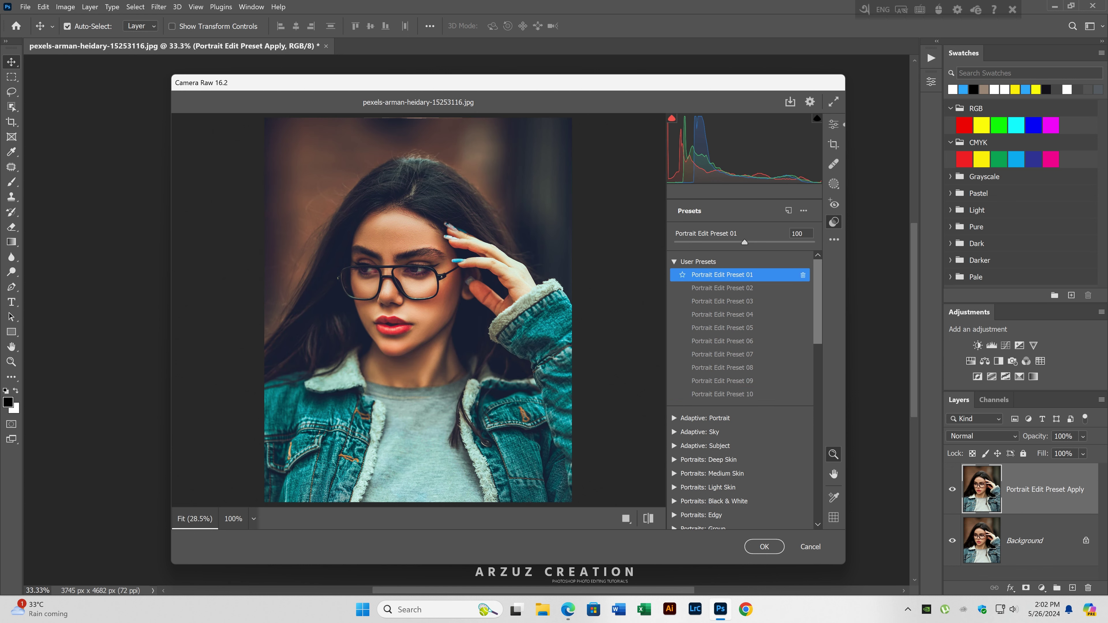
pyautogui.press('Return')
# - Toggle the edited layer's visibility to compare it with the original
pyautogui.click(952, 489)
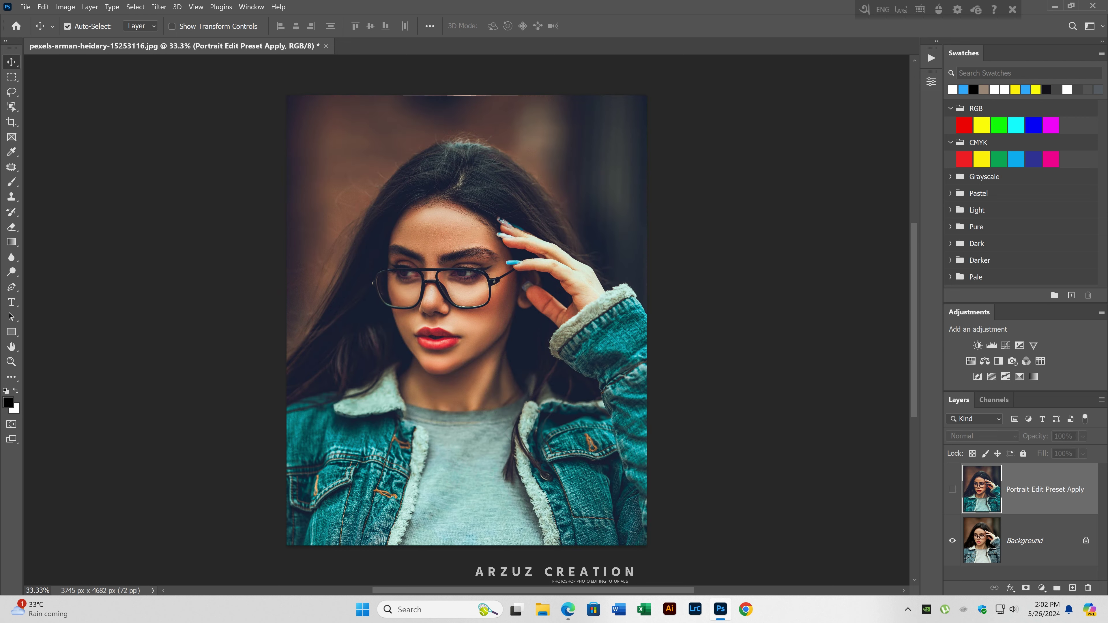
pyautogui.click(952, 489)
pyautogui.click(952, 489)
pyautogui.click(952, 490)
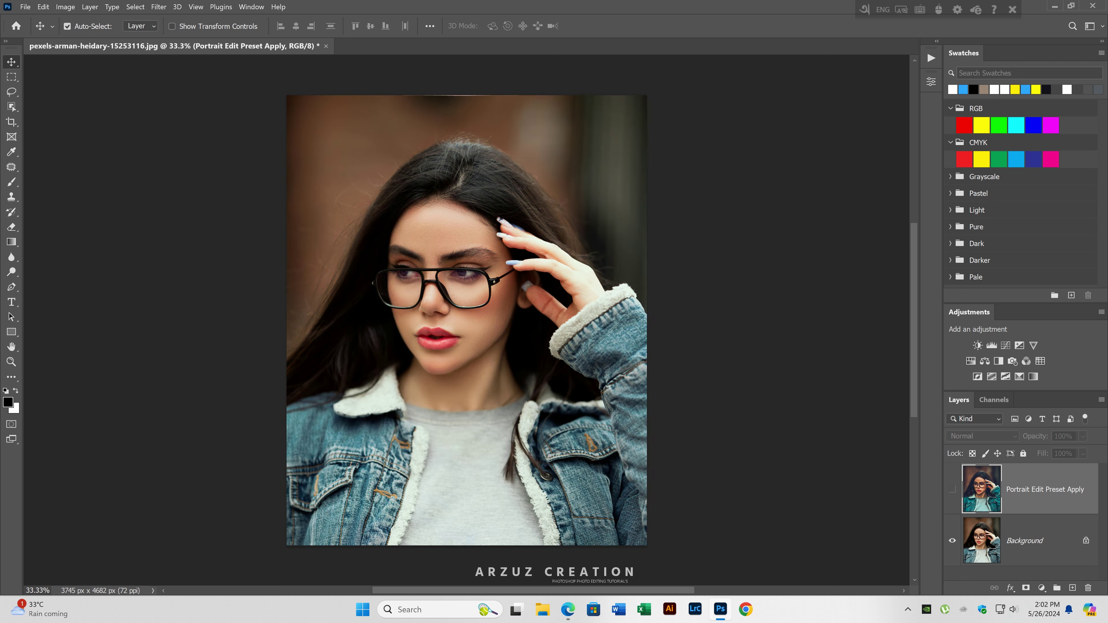
pyautogui.click(67, 26)
pyautogui.click(952, 489)
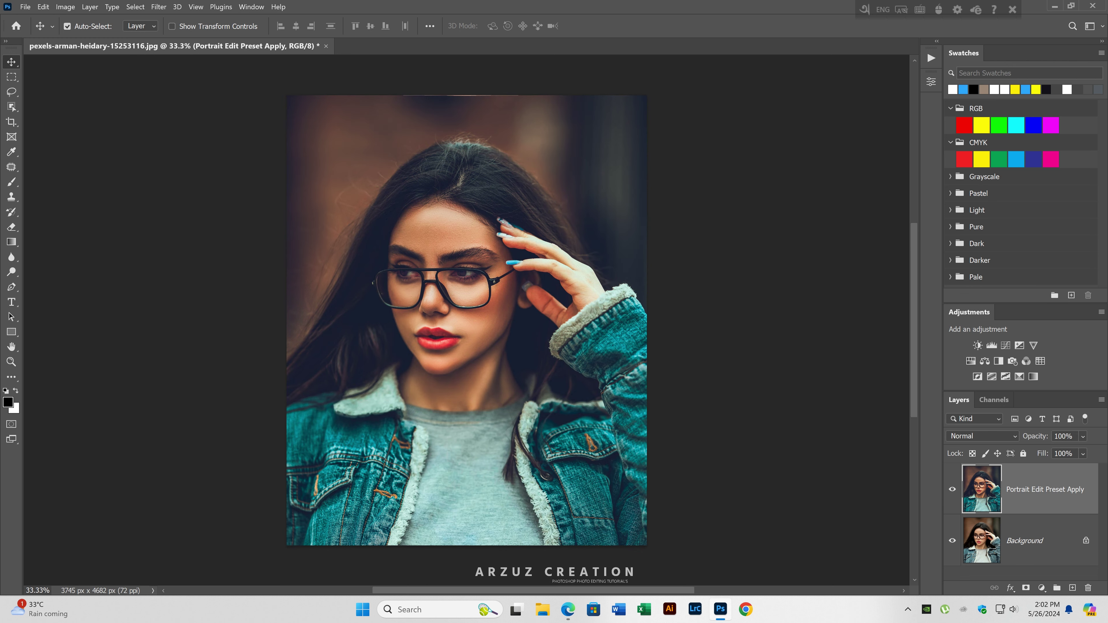
# - Copy the top layer's name 'Portrait Edit Preset Apply' and delete that layer
pyautogui.doubleClick(1044, 489)
pyautogui.rightClick(1045, 489)
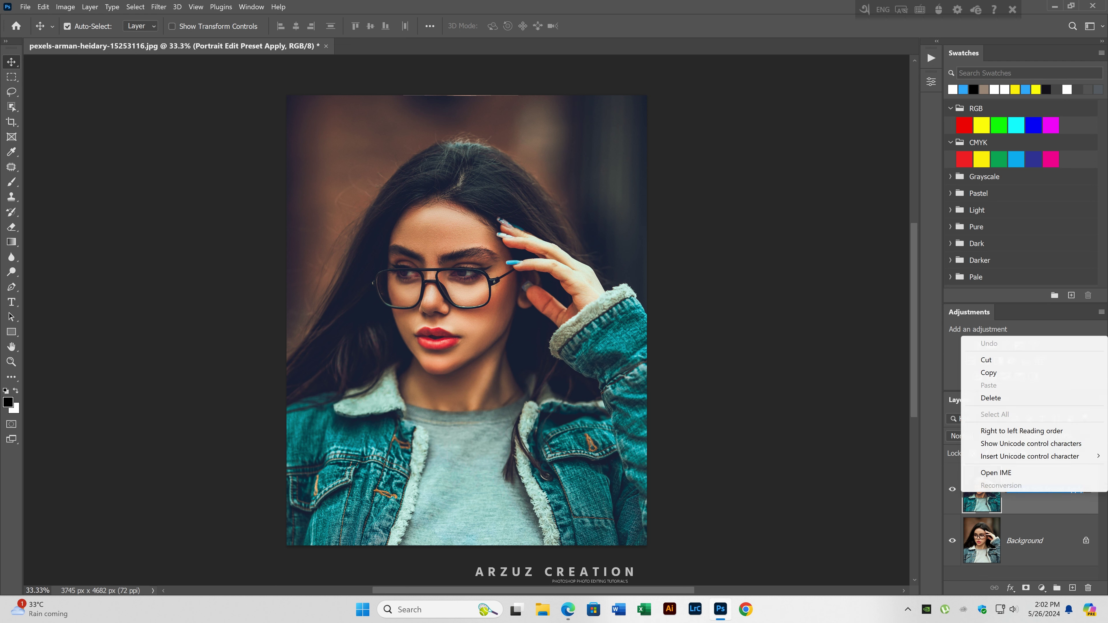
pyautogui.click(989, 373)
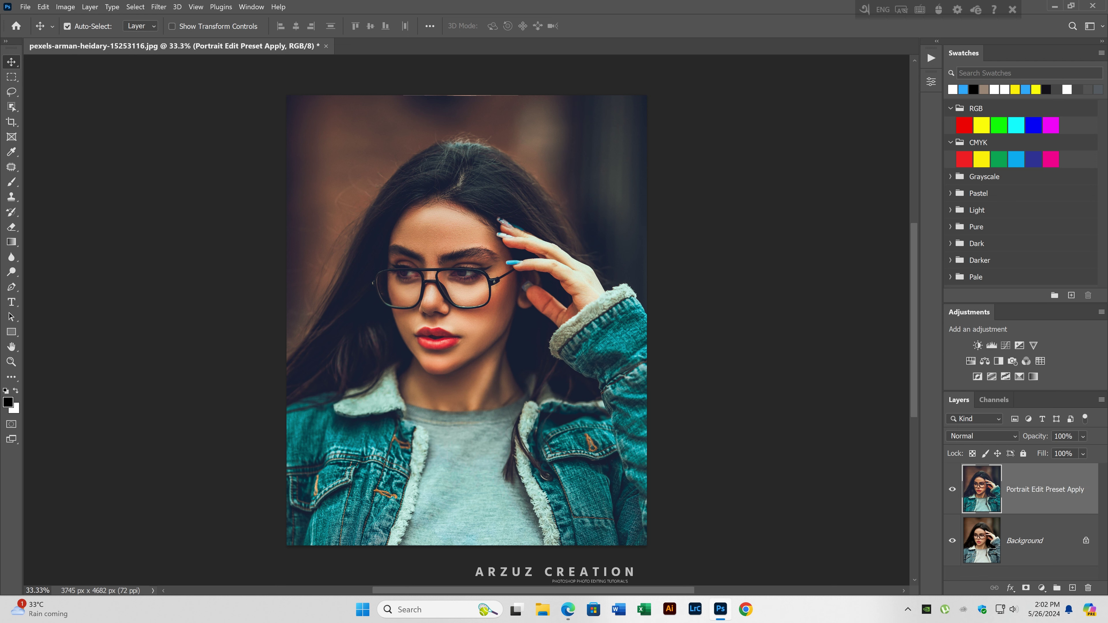
pyautogui.moveTo(1045, 489)
pyautogui.mouseDown()
pyautogui.moveTo(1046, 568)
pyautogui.moveTo(1088, 588)
pyautogui.mouseUp()
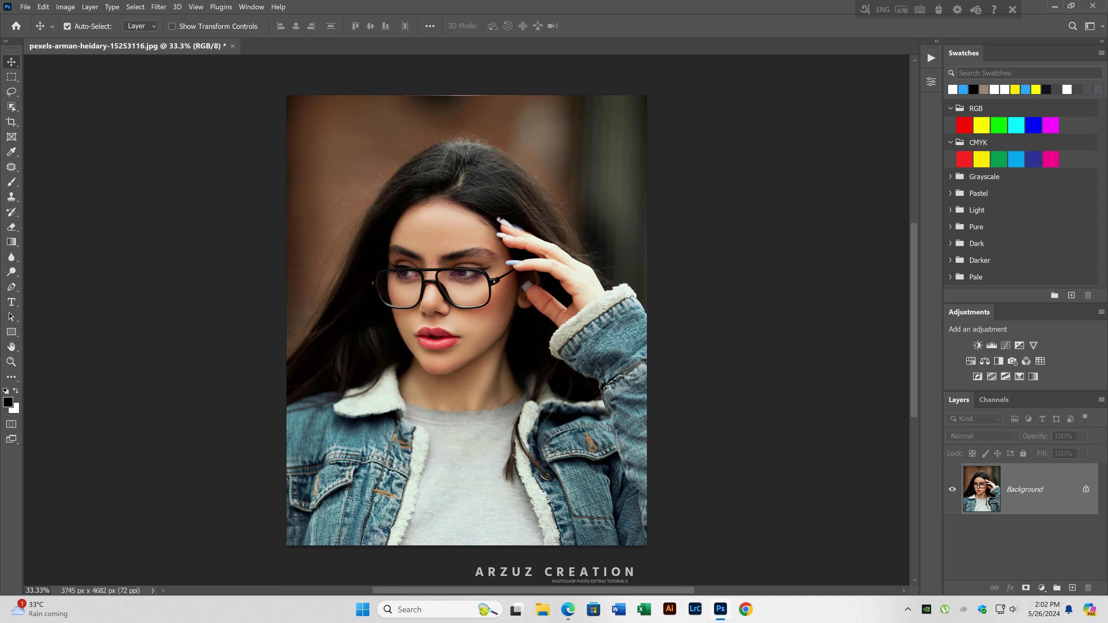
# - Duplicate Background and paste 'Portrait Edit Preset Apply' as the copy's name
pyautogui.hotkey('ctrl', 'j')
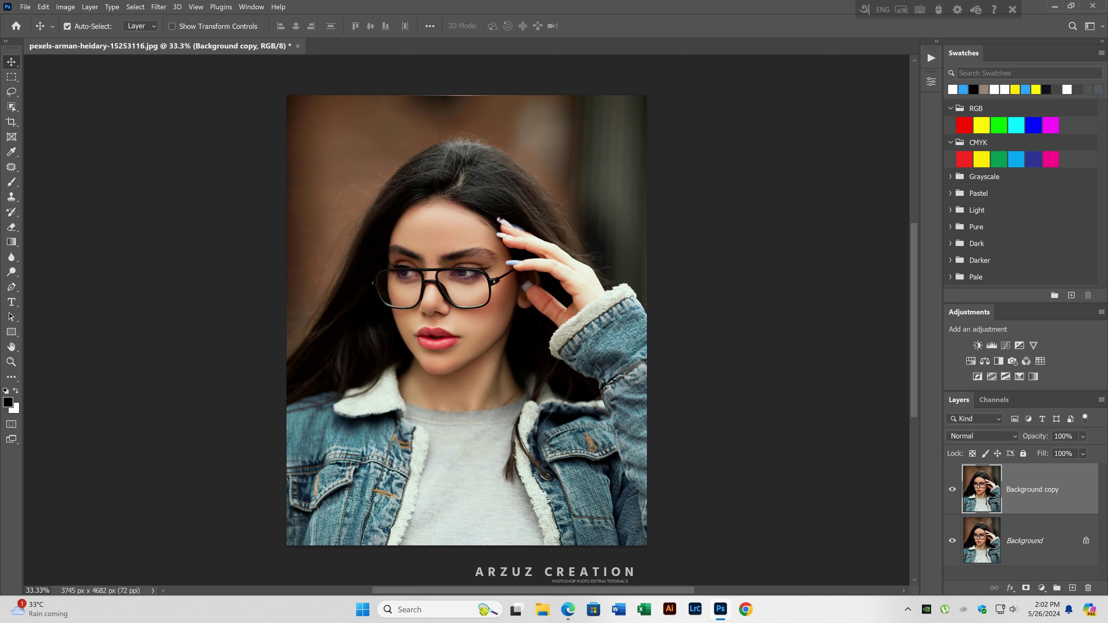
pyautogui.doubleClick(1032, 489)
pyautogui.hotkey('ctrl', 'v')
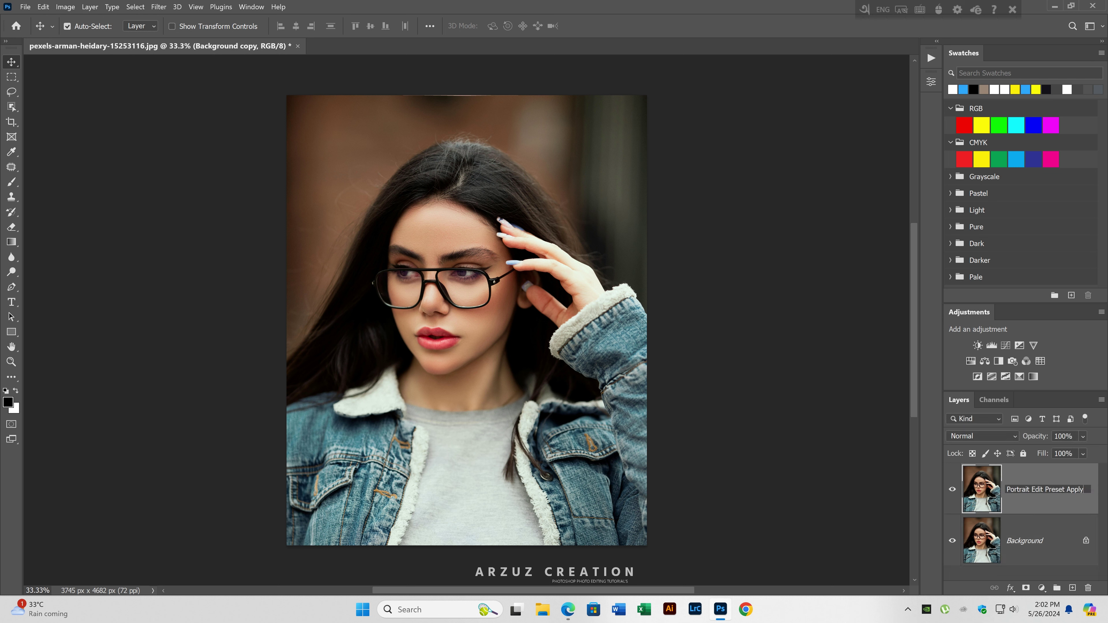
pyautogui.press('Return')
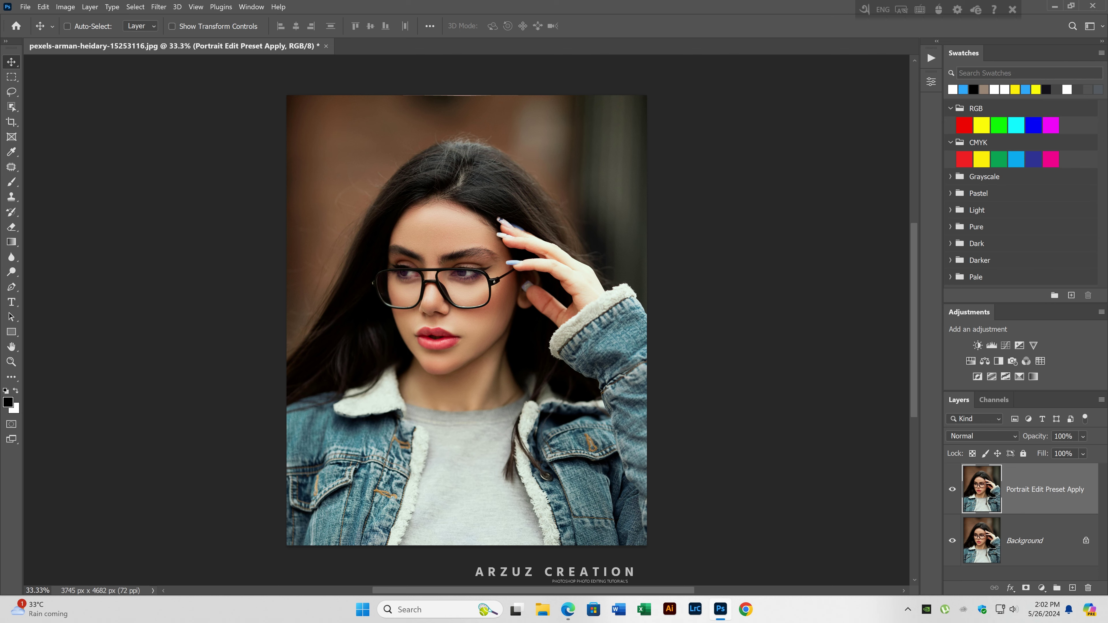
# - Try Camera Raw presets 02, 03, 05 and 06, accept, and compare with the original
pyautogui.hotkey('ctrl', 'shift', 'a')
pyautogui.click(834, 221)
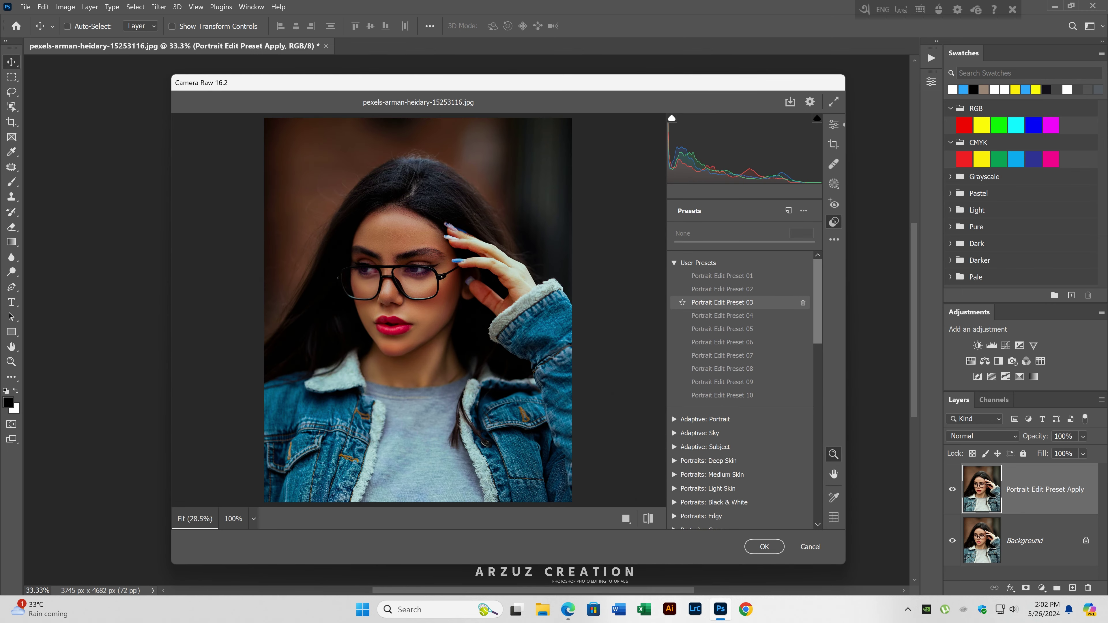
pyautogui.click(732, 289)
pyautogui.click(625, 518)
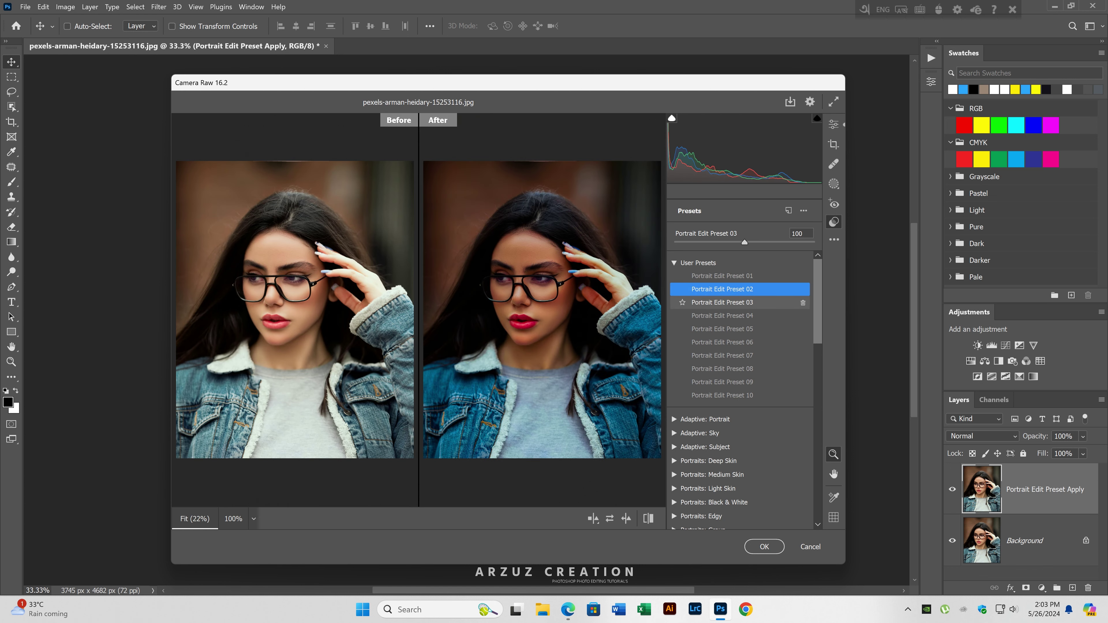
pyautogui.click(732, 302)
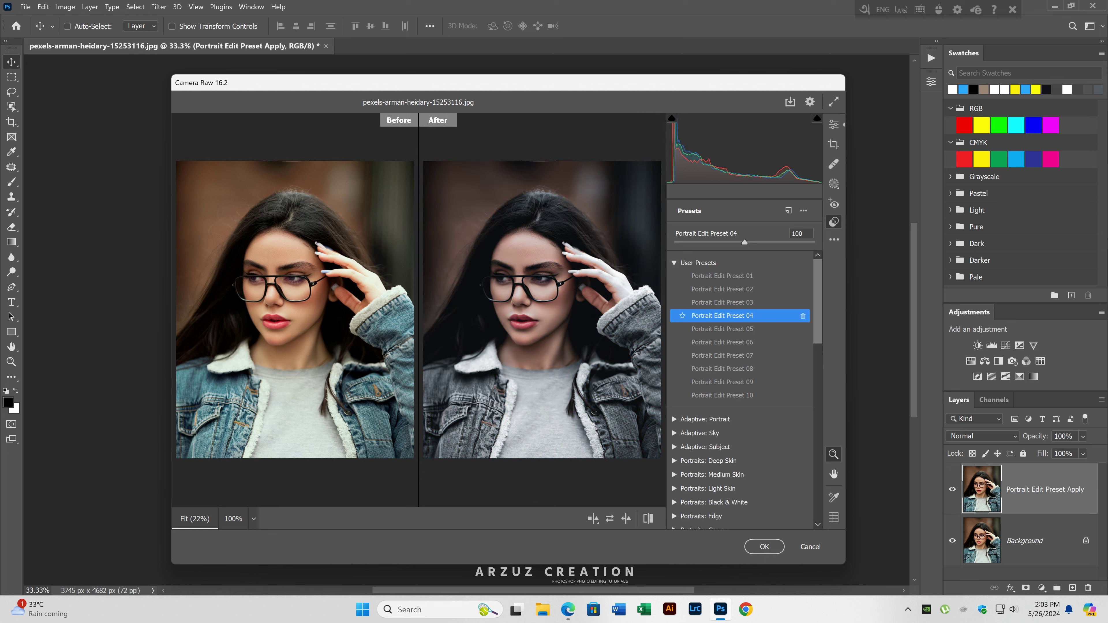
pyautogui.click(732, 329)
pyautogui.click(733, 341)
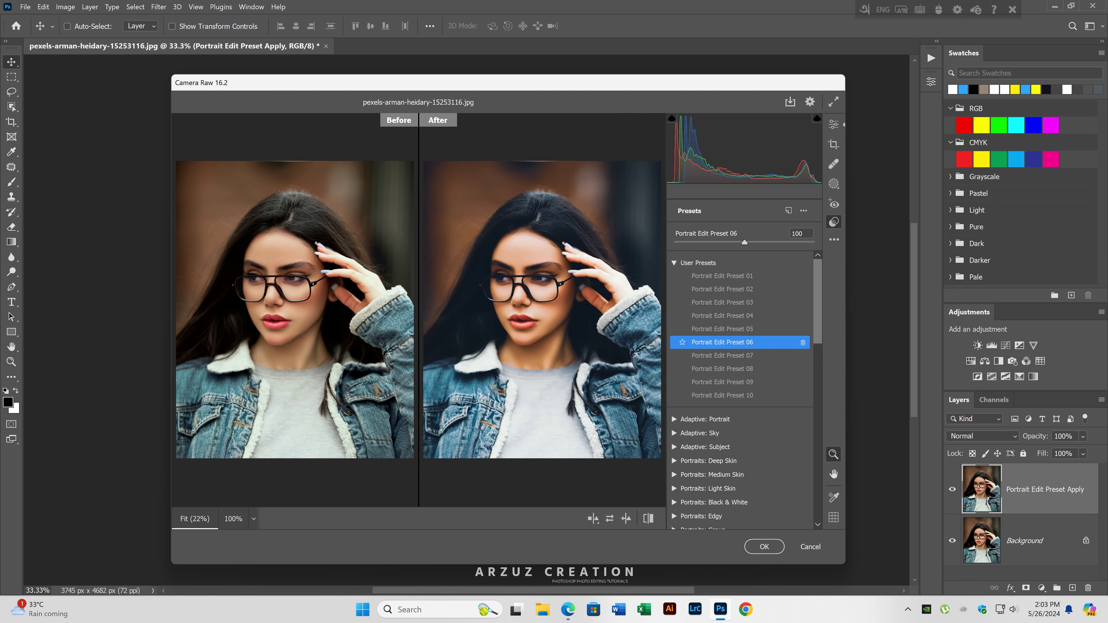
pyautogui.click(764, 546)
pyautogui.click(952, 489)
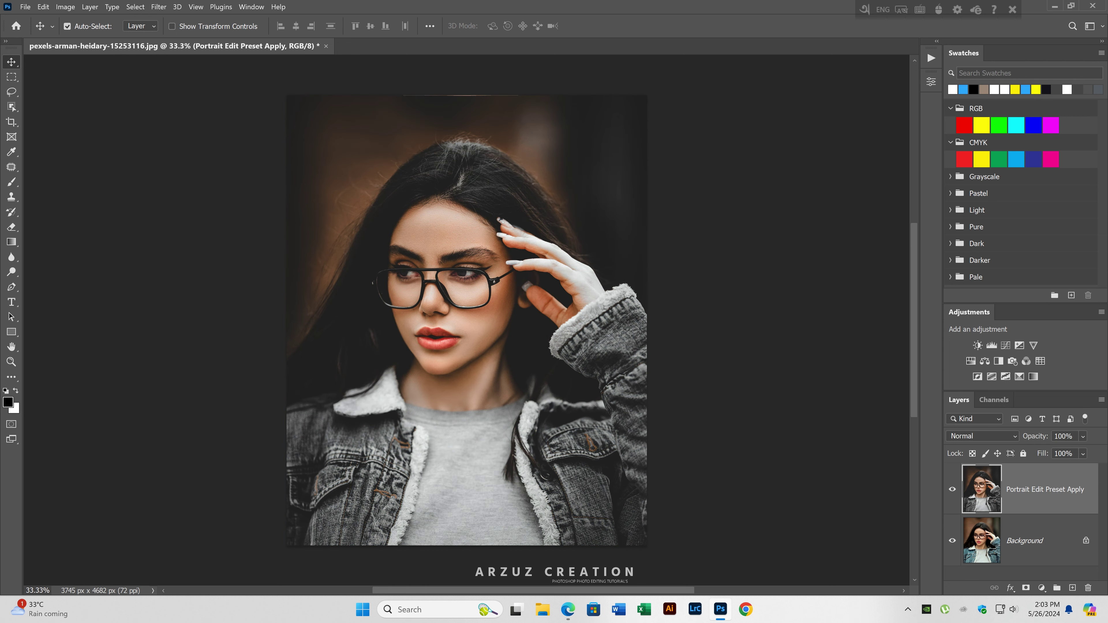
# - Compare the dark-preset layer with the original, then delete it
pyautogui.click(952, 489)
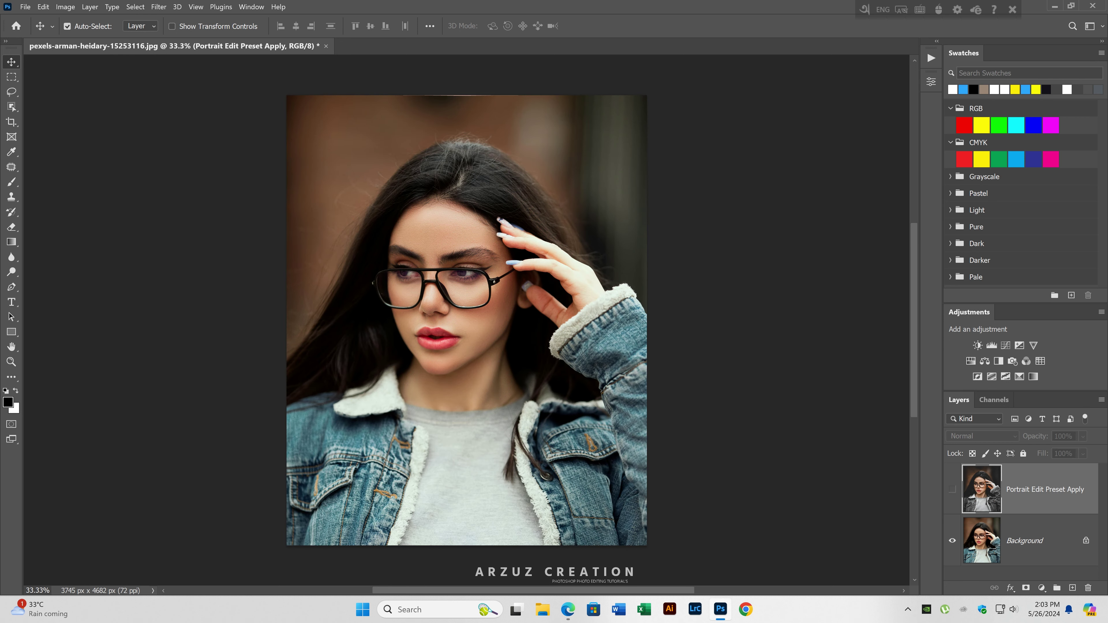
pyautogui.click(952, 489)
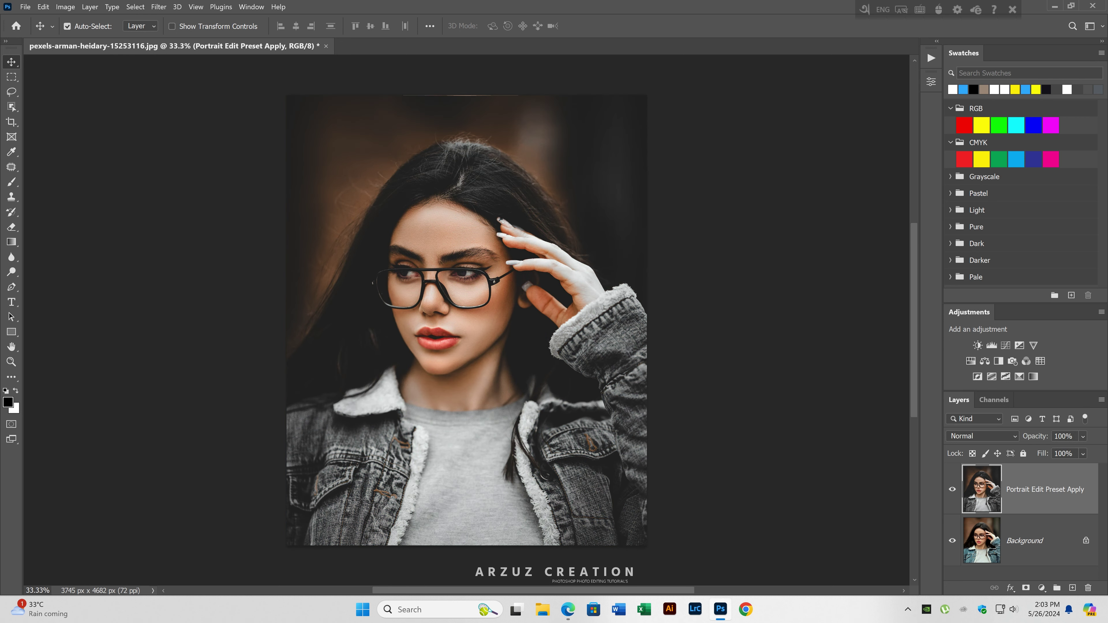
pyautogui.doubleClick(1045, 489)
pyautogui.rightClick(1045, 489)
pyautogui.press('Escape')
pyautogui.moveTo(981, 489)
pyautogui.mouseDown()
pyautogui.moveTo(981, 564)
pyautogui.moveTo(1088, 587)
pyautogui.mouseUp()
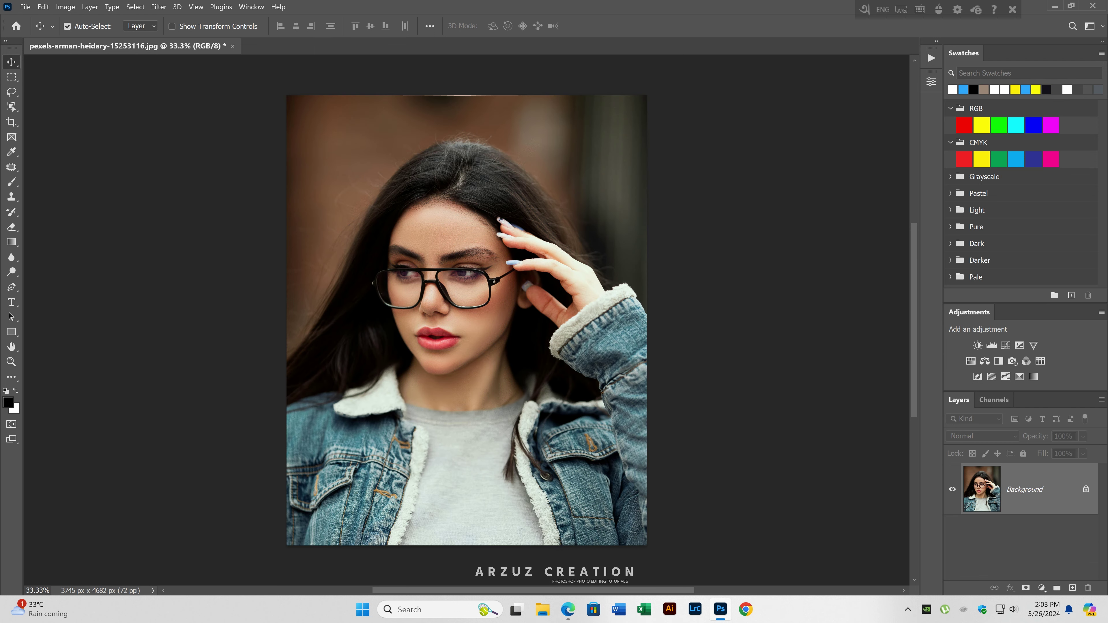
# - Duplicate Background again and name the copy 'Portrait Edit Preset Apply'
pyautogui.moveTo(981, 490); pyautogui.dragTo(1072, 588)
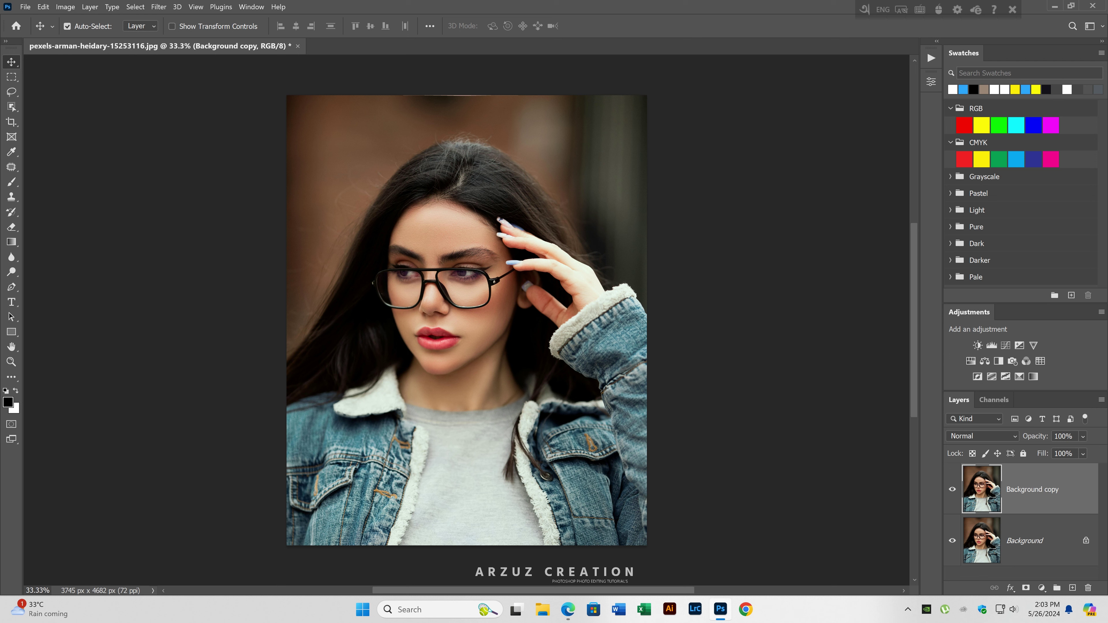
pyautogui.write('Portrait Edit Preset Apply')
pyautogui.press('Return')
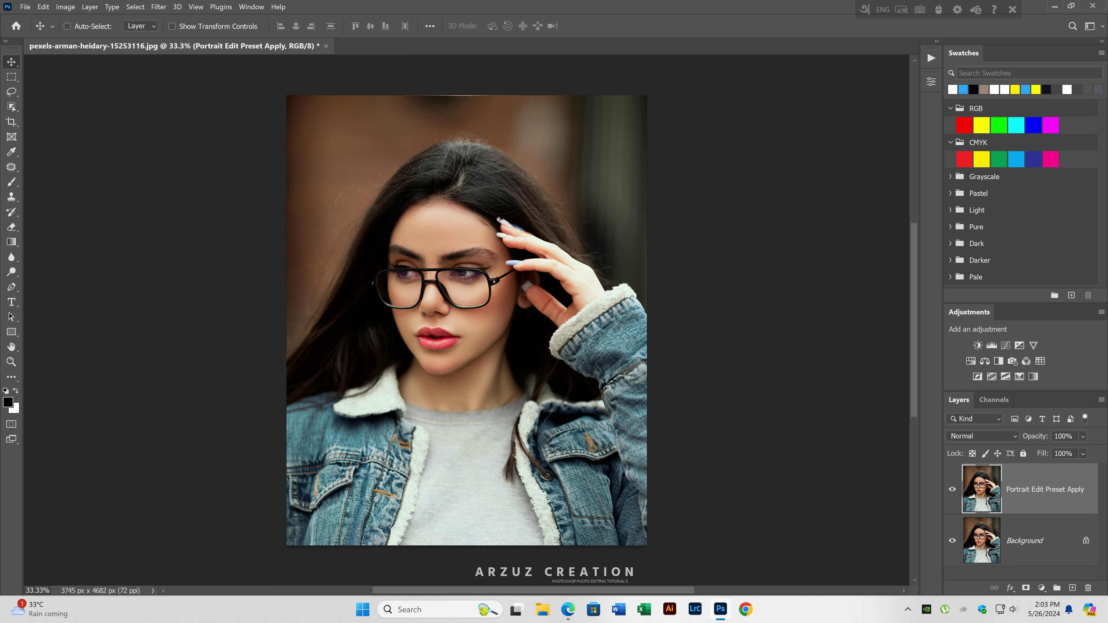
# - Apply Camera Raw's Portrait Edit Preset 01, check Before/After, accept, and compare with the original
pyautogui.hotkey('shift', 'ctrl', 'a')
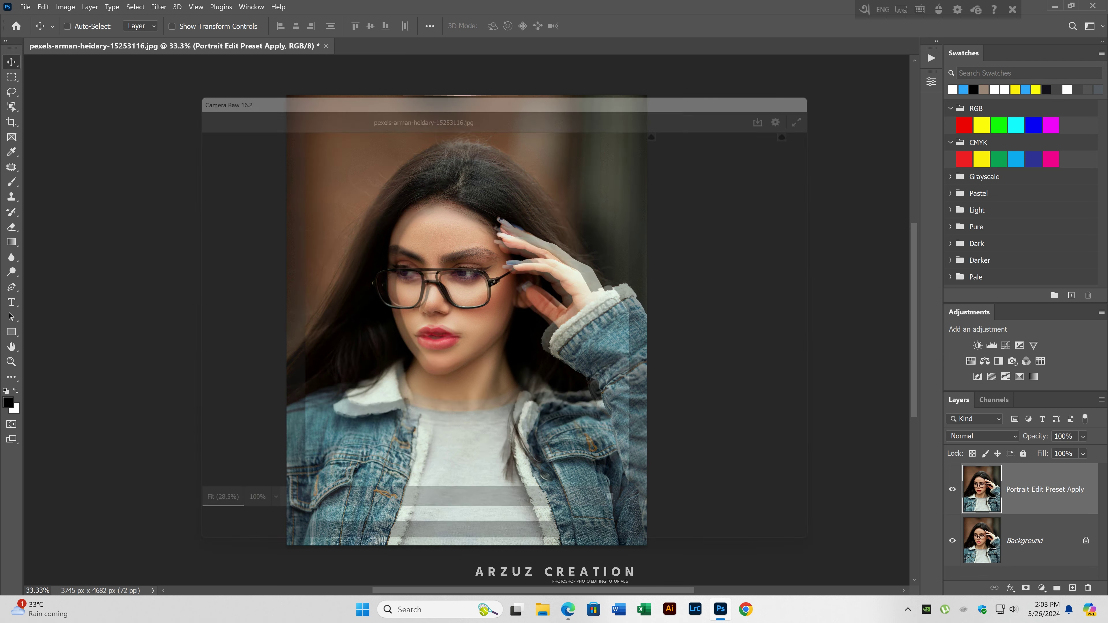
pyautogui.click(834, 221)
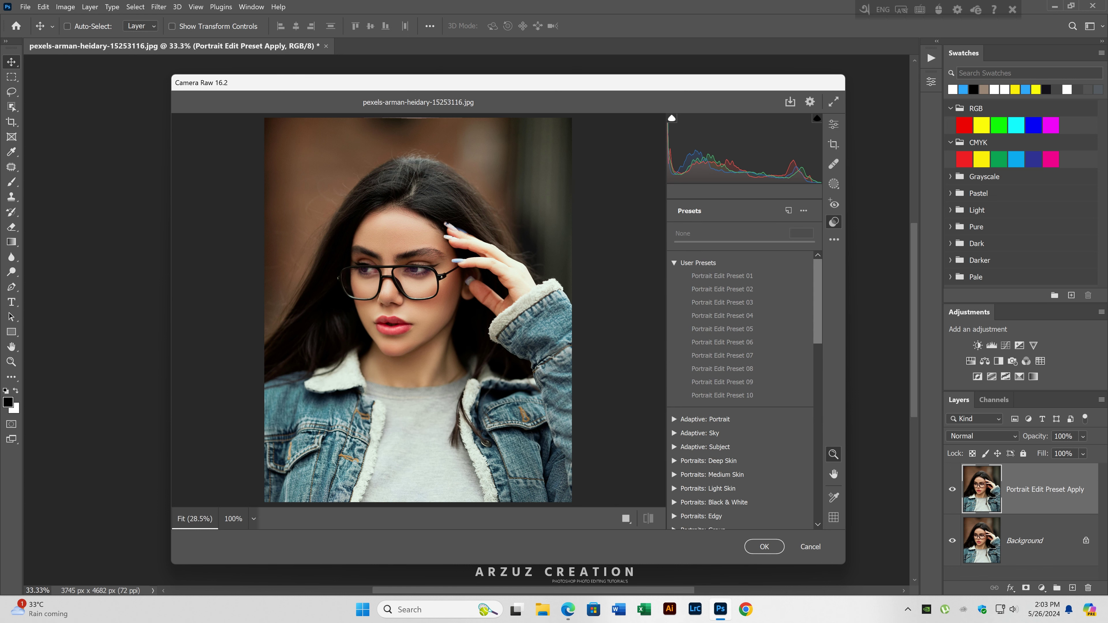
pyautogui.click(721, 275)
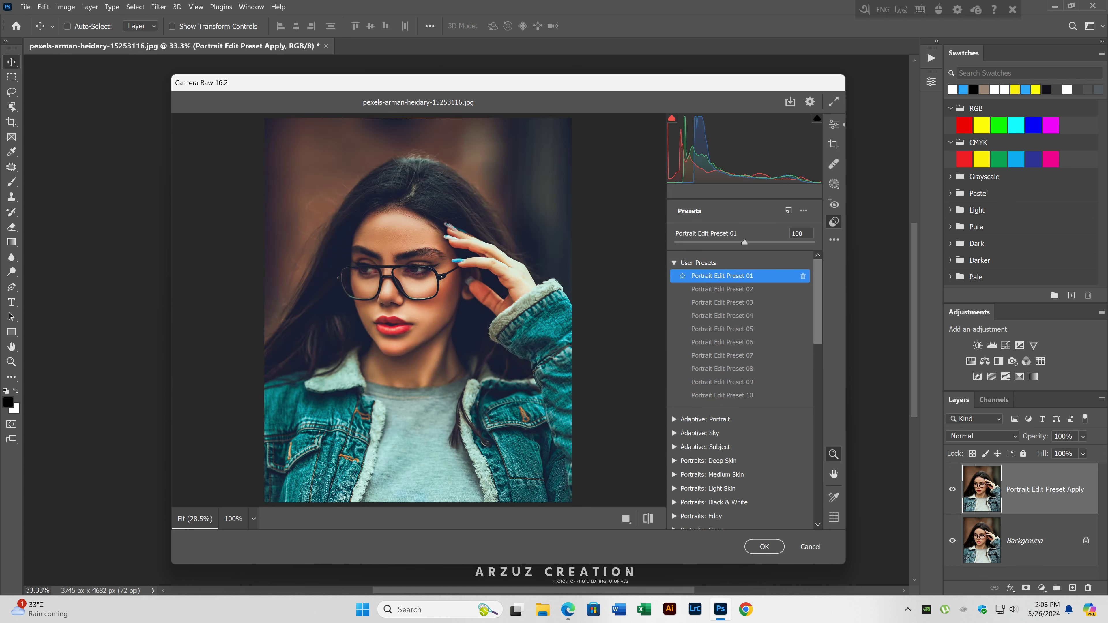
pyautogui.click(674, 263)
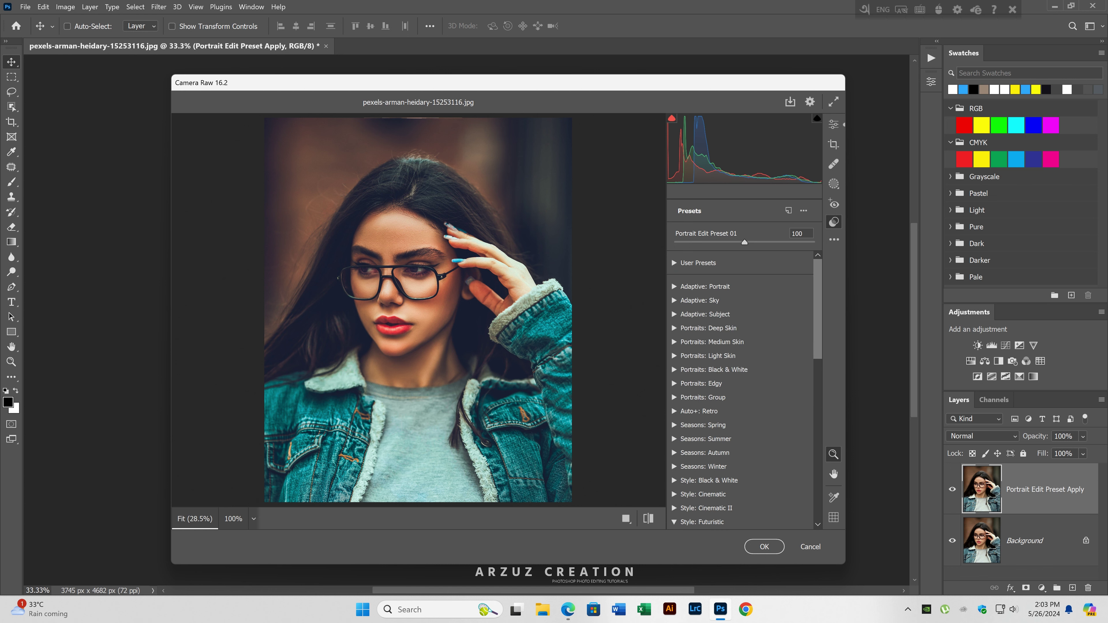
pyautogui.click(626, 518)
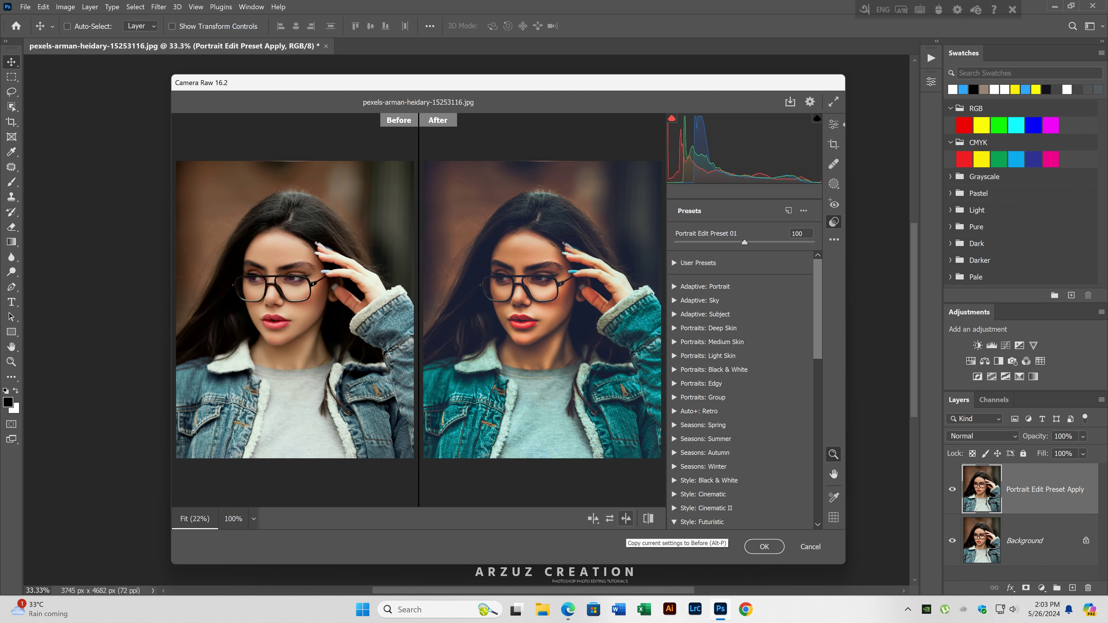
pyautogui.click(764, 547)
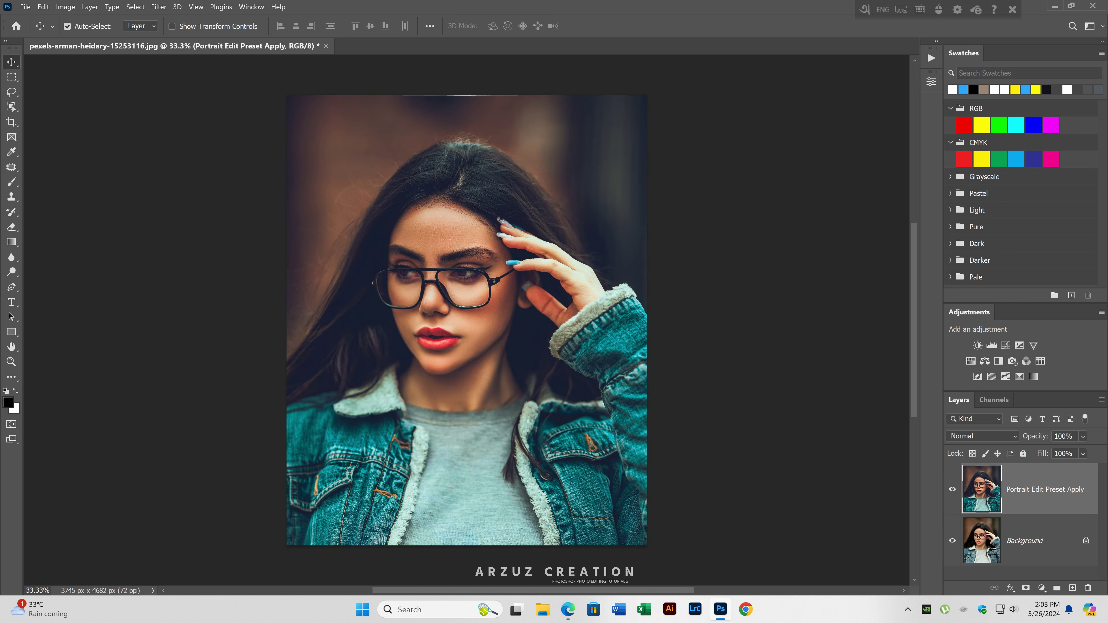
pyautogui.click(952, 490)
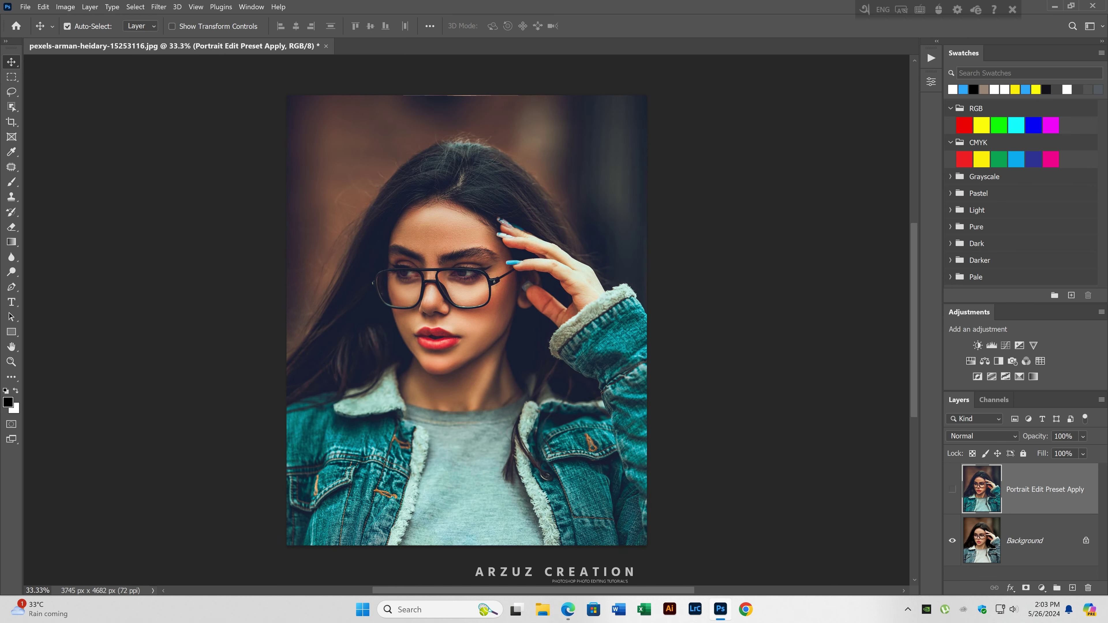